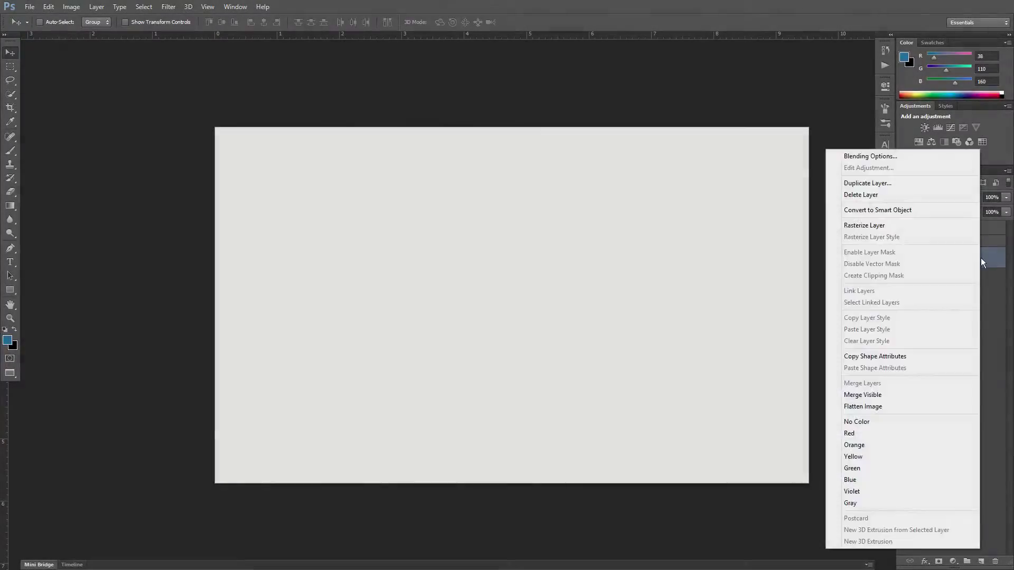
- Apply the pattern overlay texture to the grey background and add an empty layer above it
click(870, 156)
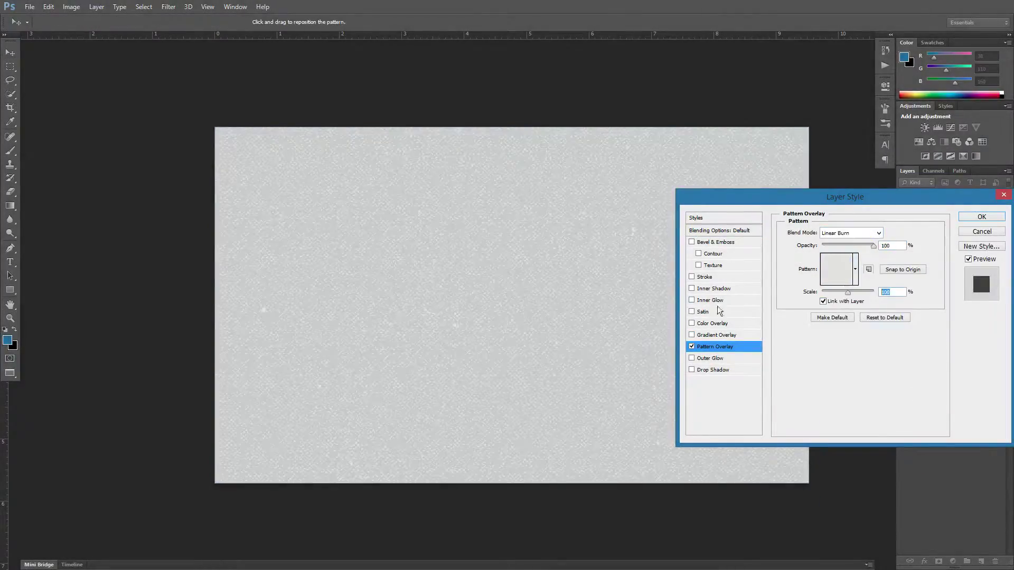
click(977, 217)
click(1002, 257)
click(980, 561)
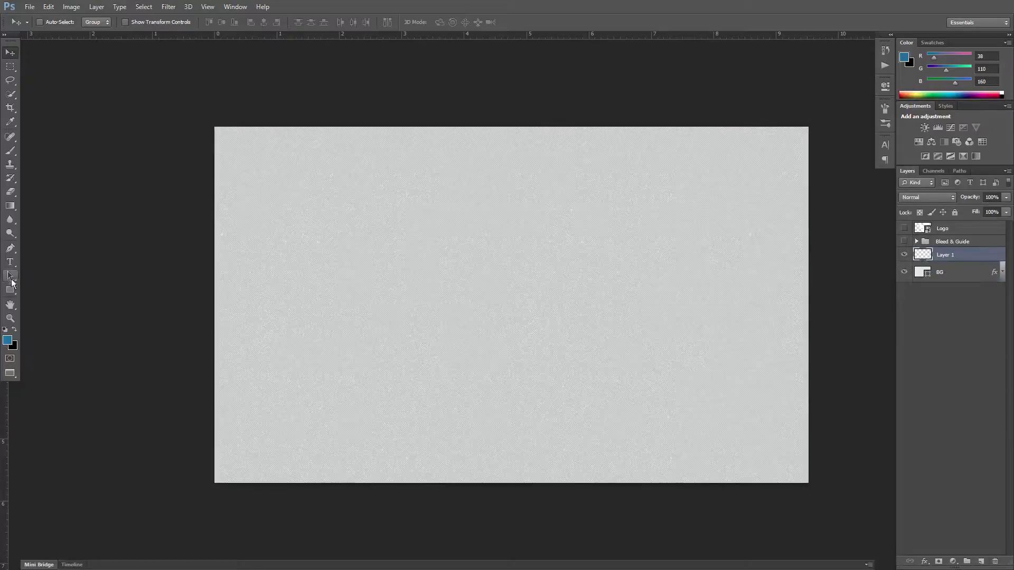
- Draw a blue rectangle band across the card's lower middle and stretch it to full width
key(u)
key(ctrl+semicolon)
drag(215, 293, 808, 443)
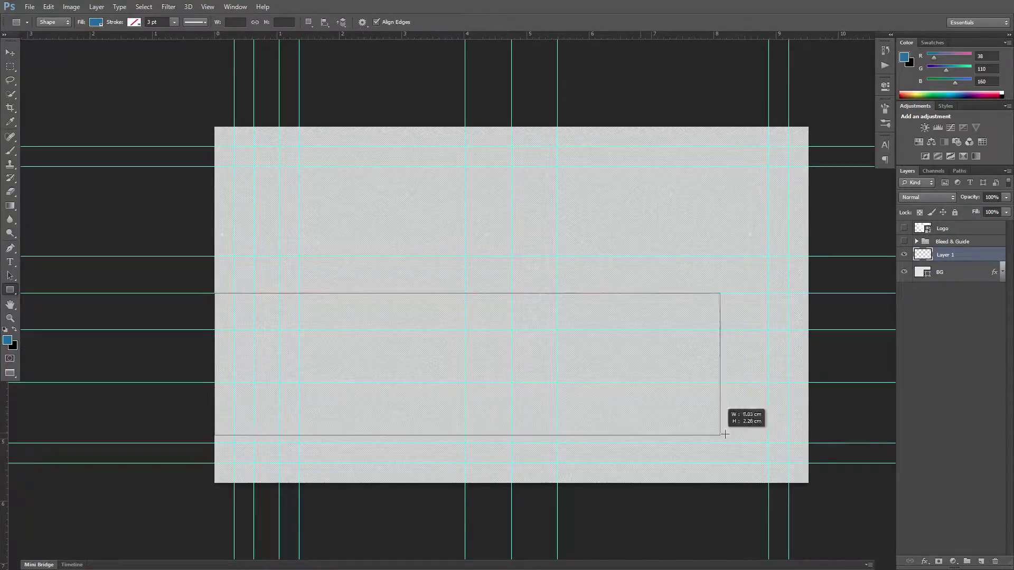
key(ctrl+semicolon)
key(v)
key(ctrl+t)
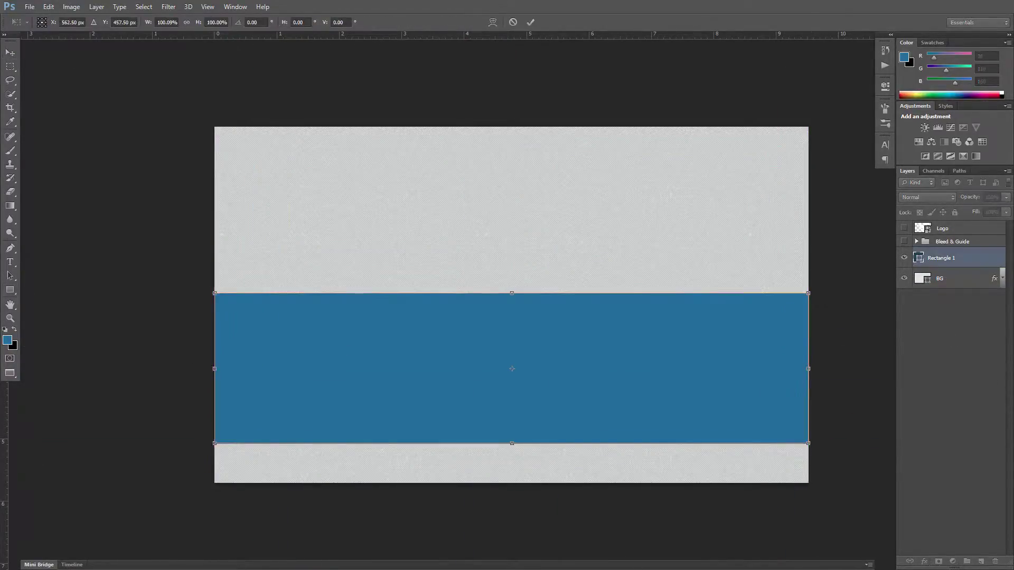
key(Return)
- Copy the background's texture effect onto the blue band and add a new empty layer
drag(994, 279, 993, 259)
click(1003, 272)
key(ctrl+shift+alt+n)
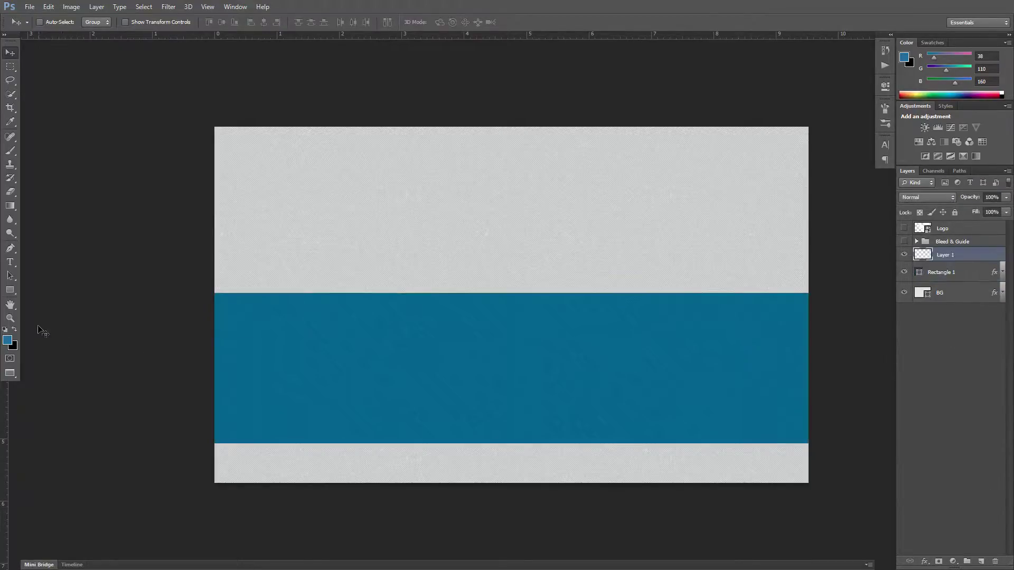
right_click(10, 290)
- Draw a white vertical line at the centre of the blue band
click(53, 328)
click(79, 22)
click(145, 43)
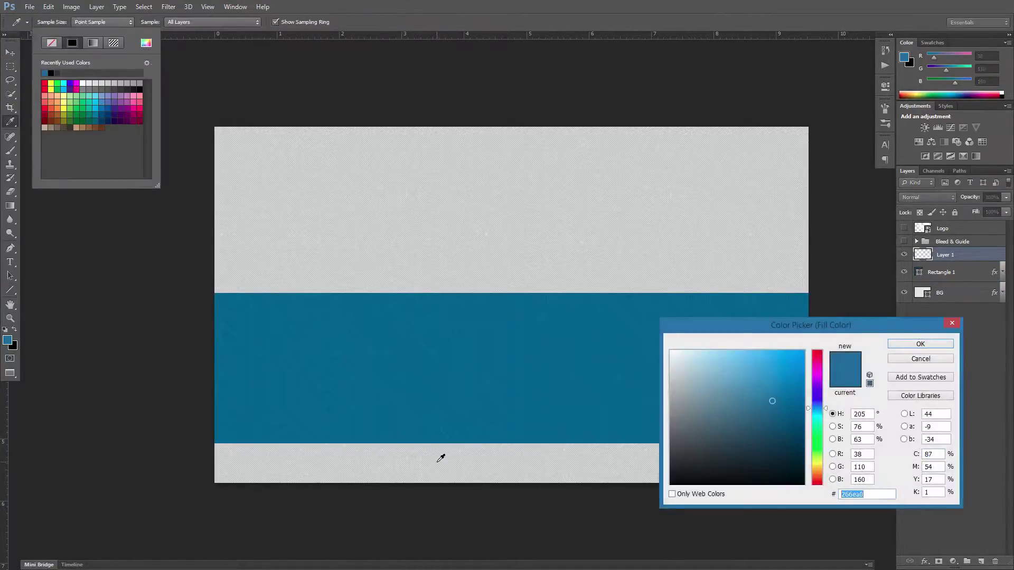
click(901, 344)
click(96, 23)
key(ctrl+semicolon)
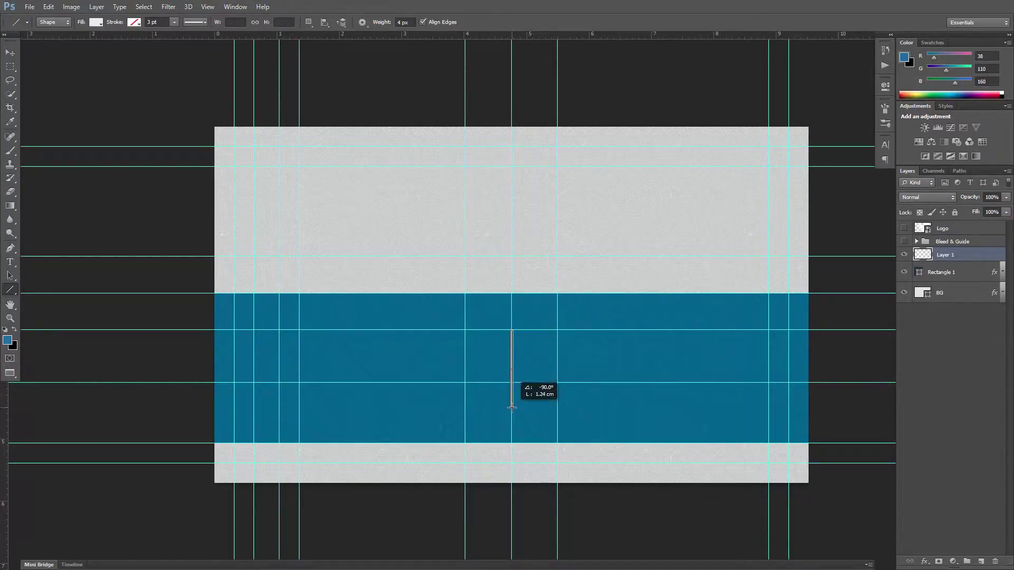
drag(512, 407, 512, 407)
key(ctrl+semicolon)
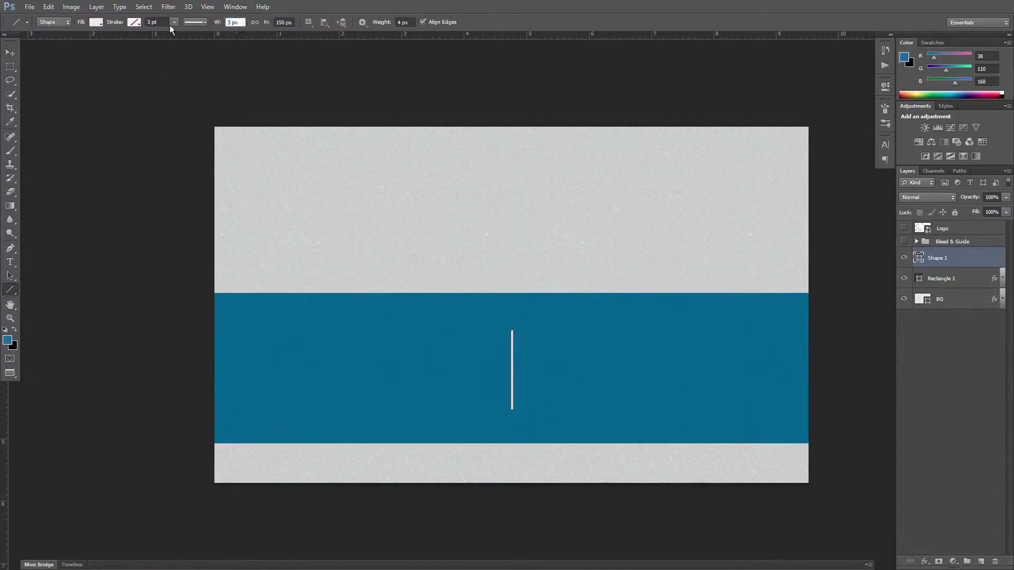
click(233, 22)
- Rasterize the divider line, give it a 90°, 54 px Motion Blur, and add a layer group
right_click(974, 277)
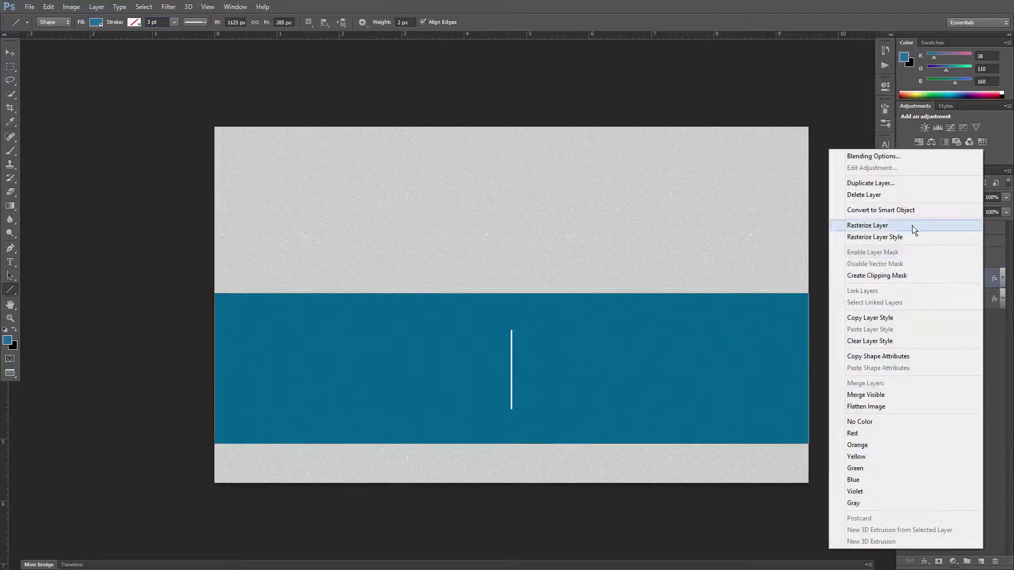
click(948, 344)
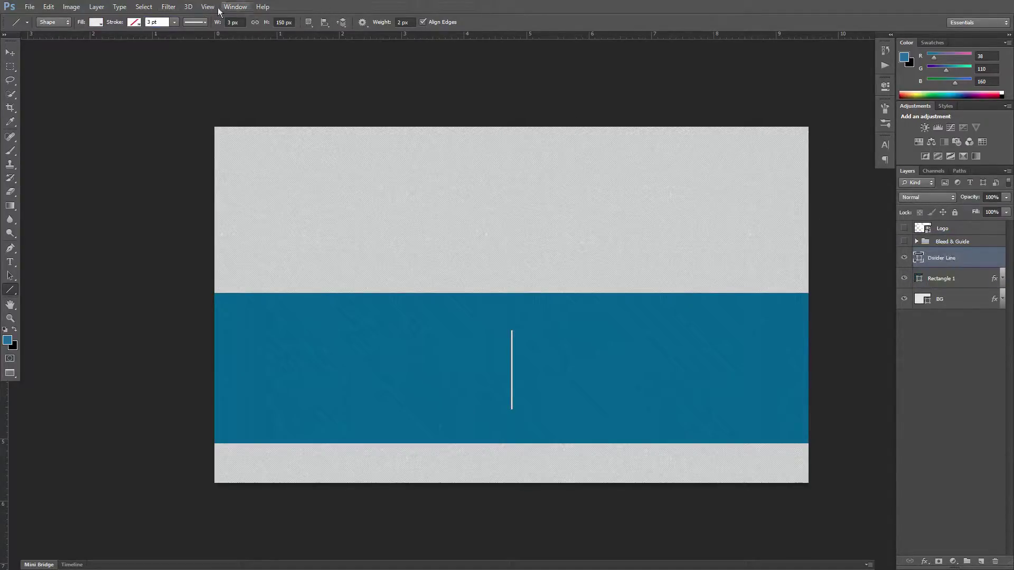
click(169, 6)
click(333, 147)
drag(830, 300, 838, 300)
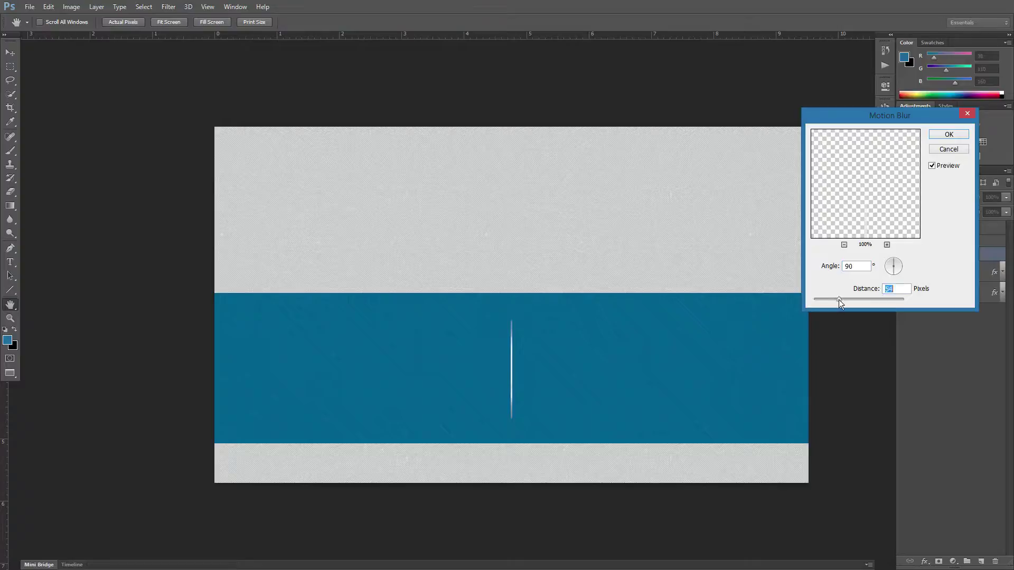
click(949, 134)
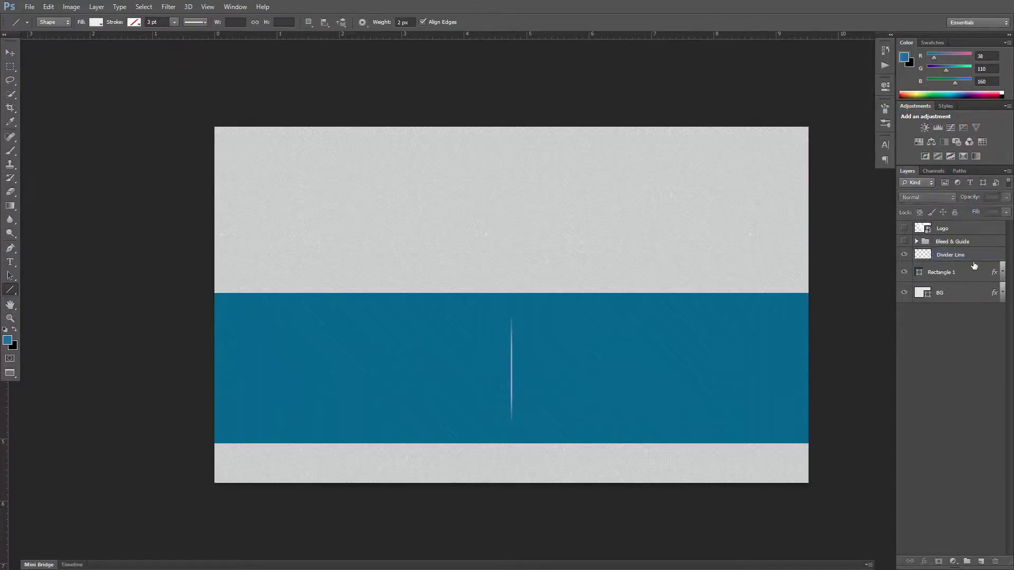
click(967, 562)
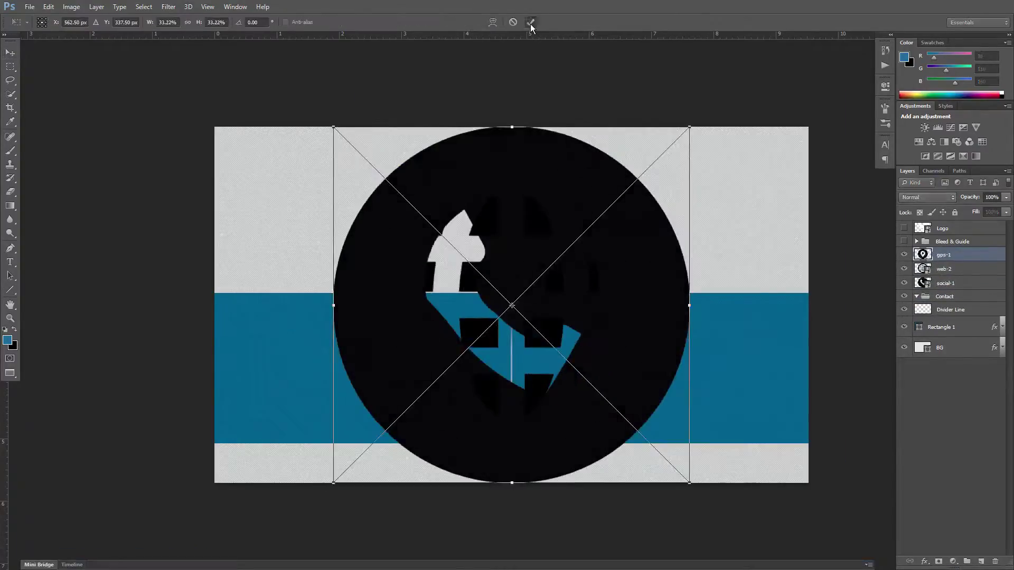
- Place and rename the phone, web and gps icons, scaling them small at the band's left
click(530, 22)
double_click(945, 283)
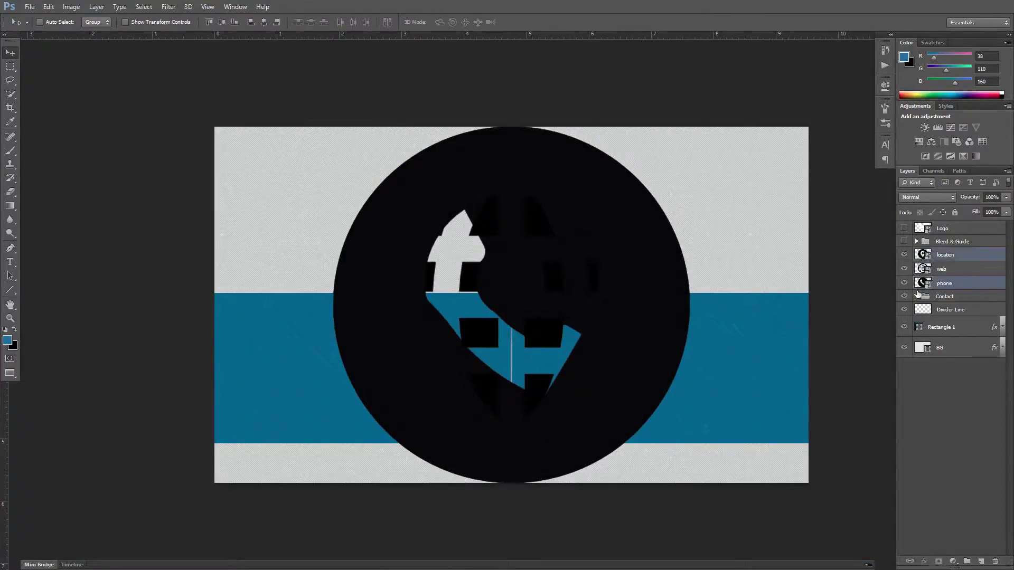
ctrl+click(941, 269)
key(ctrl+semicolon)
key(ctrl+t)
drag(691, 126, 548, 267)
drag(511, 301, 286, 319)
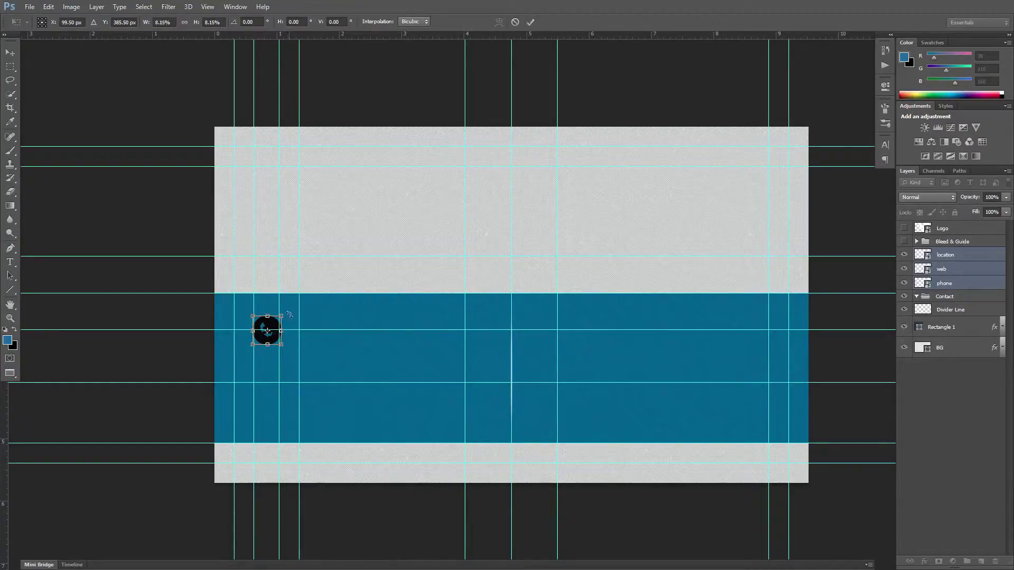
key(Return)
- Stack the icons in phone, globe, location order and move them into the Contact group
mouse_move(944, 283)
mouse_down()
mouse_move(944, 250)
mouse_move(938, 279)
mouse_up()
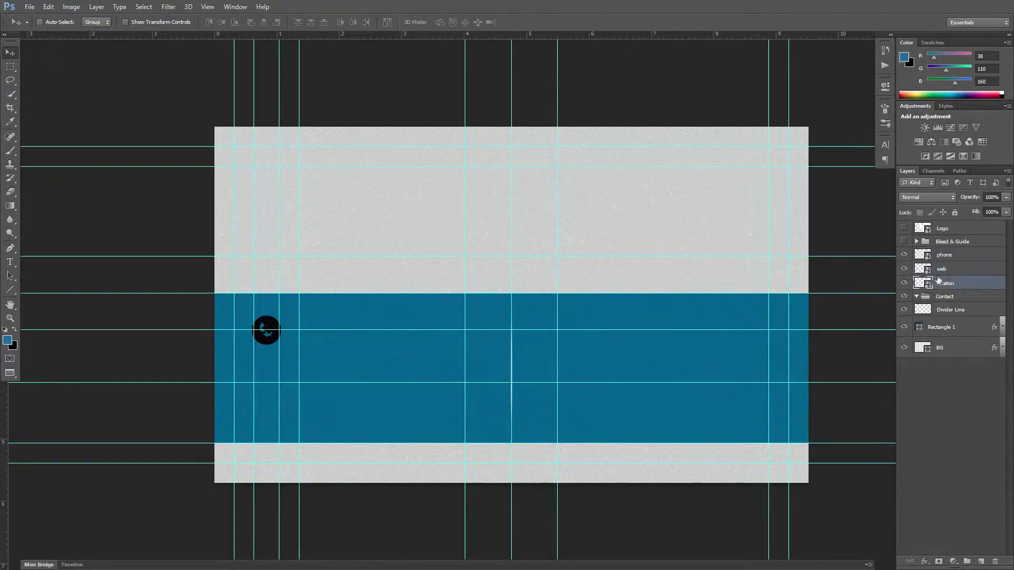
mouse_move(266, 331)
mouse_down()
mouse_move(266, 368)
mouse_move(267, 339)
mouse_up()
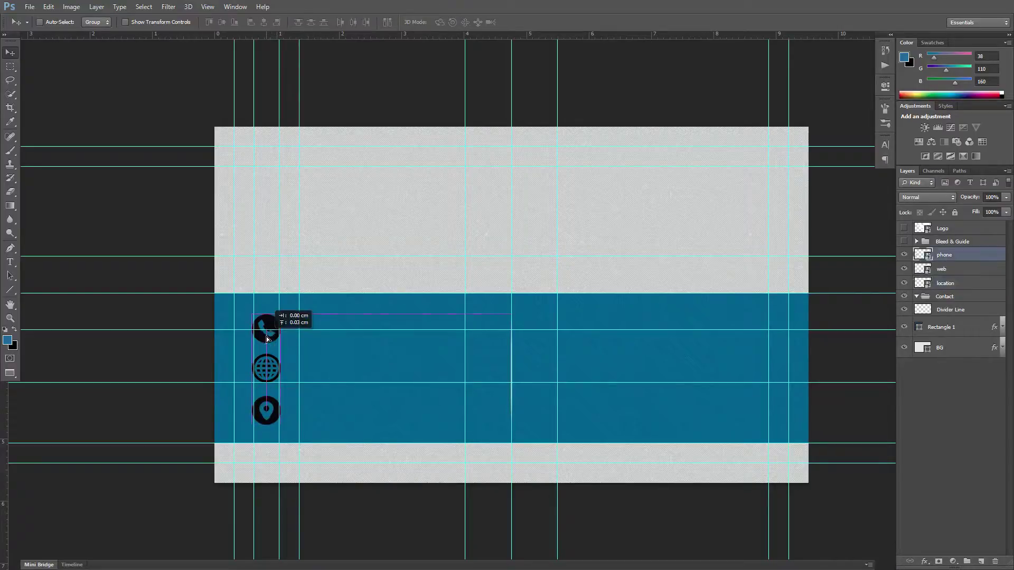
drag(957, 284, 944, 296)
key(ctrl+semicolon)
- Give the phone icon a white Color Overlay and copy it to the other two icons
double_click(966, 266)
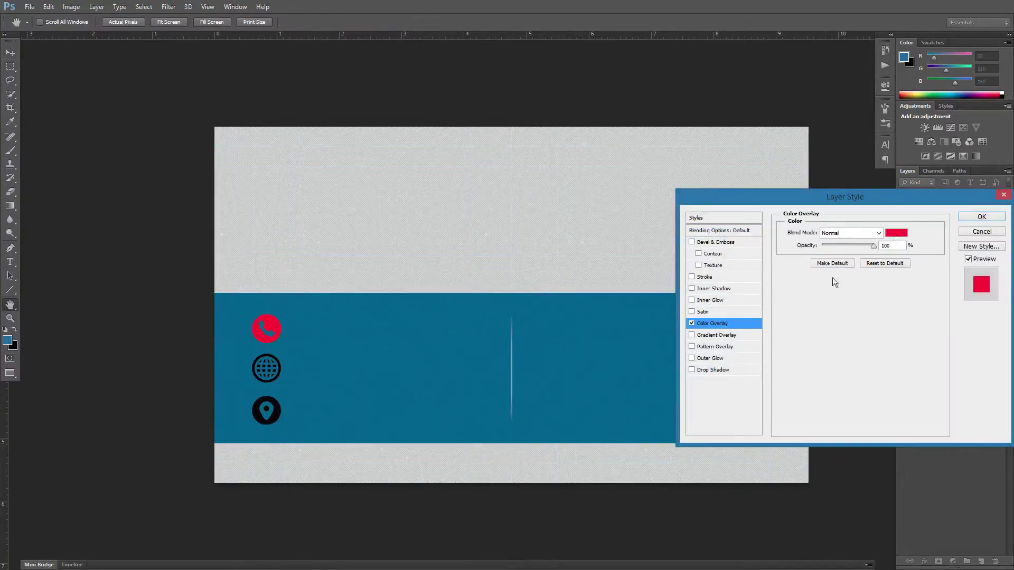
click(987, 220)
double_click(989, 275)
click(985, 220)
drag(994, 267, 951, 301)
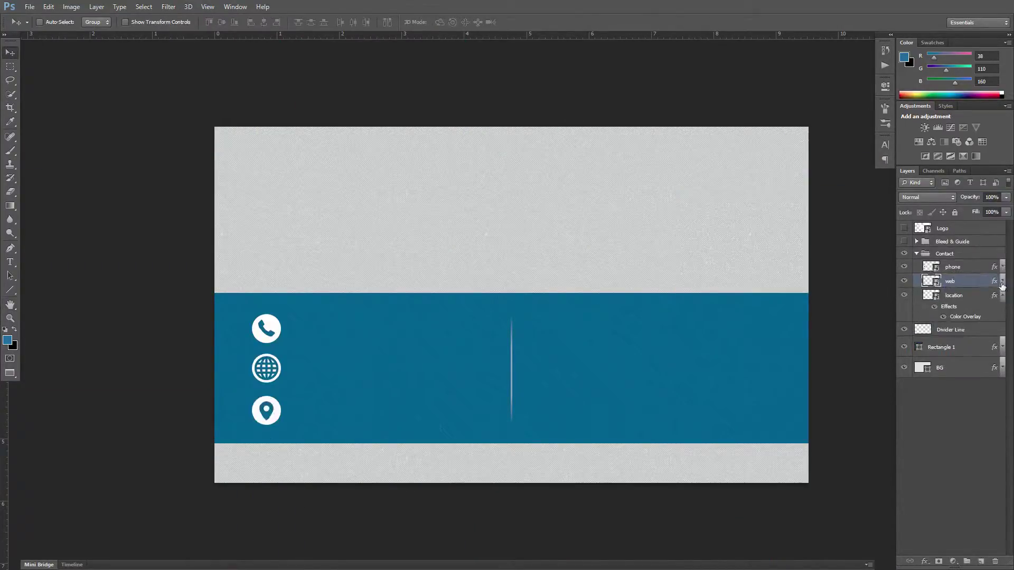
shift+click(954, 295)
click(956, 316)
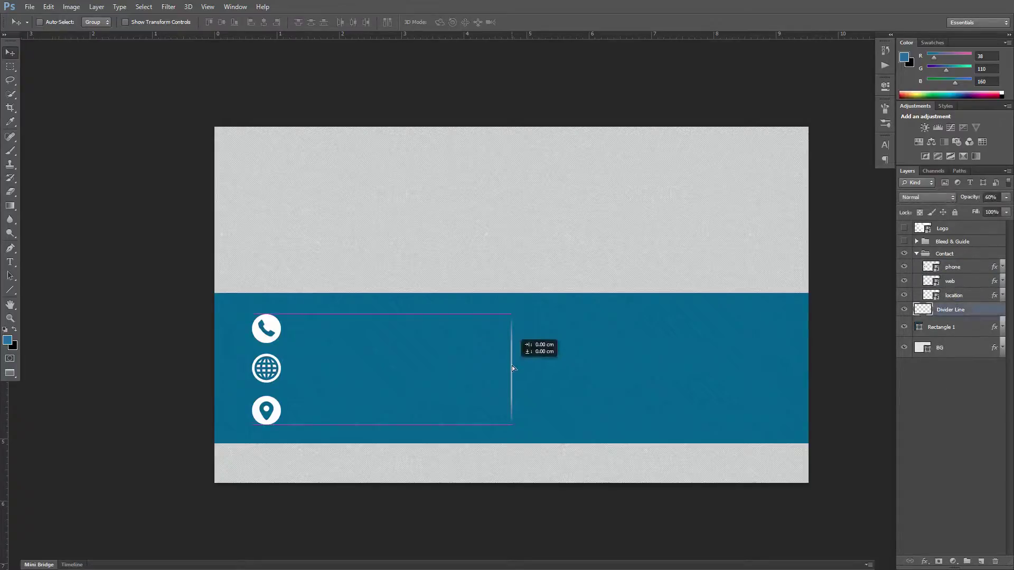
- Scale the three icons down slightly and nudge the location icon lower
ctrl+click(266, 338)
key(alt+bracketleft)
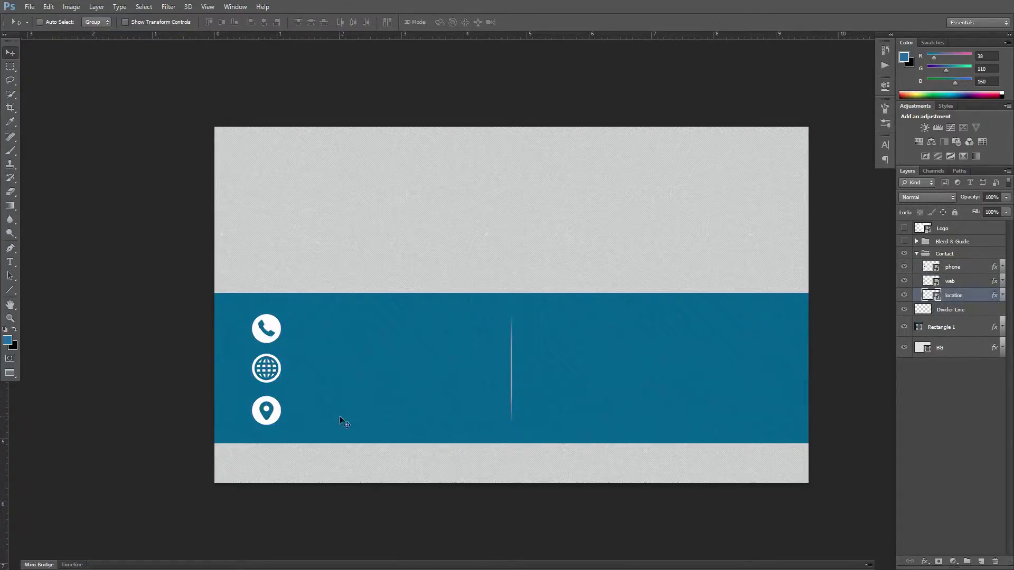
shift+click(954, 295)
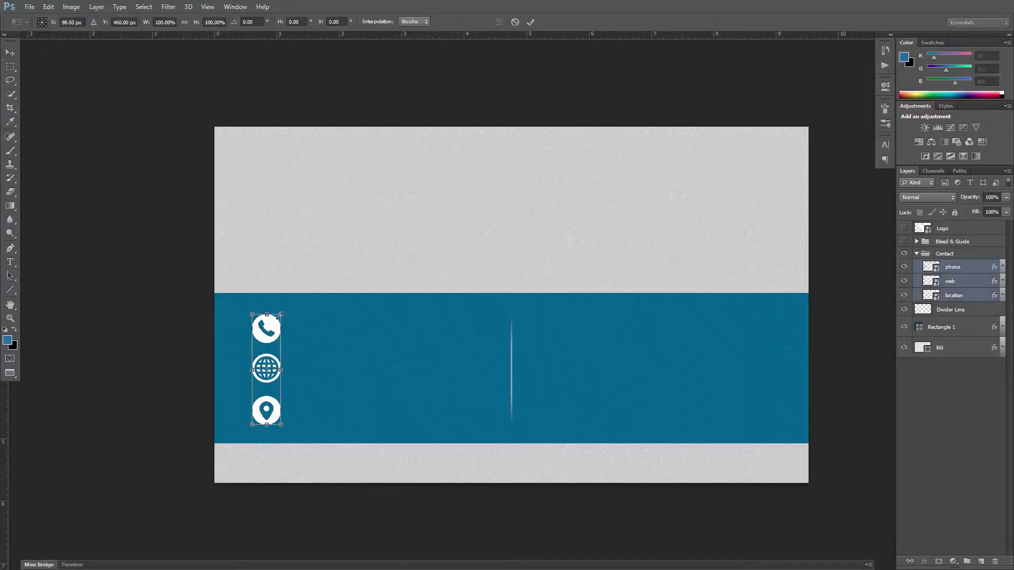
key(ctrl+t)
drag(281, 426, 280, 421)
click(531, 24)
click(958, 268)
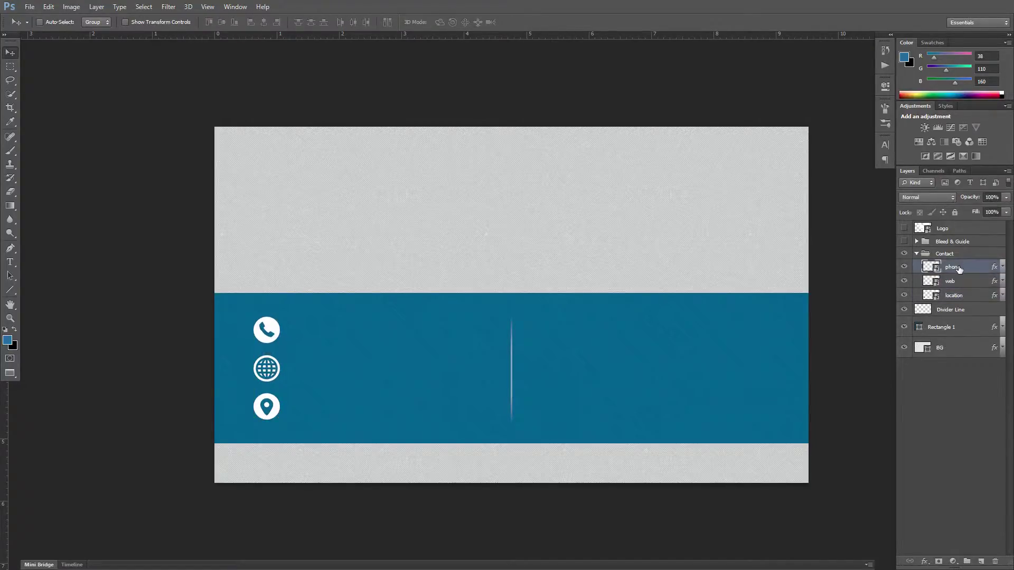
key(alt+bracketleft)
key(alt+bracketleft)
key(shift+Down)
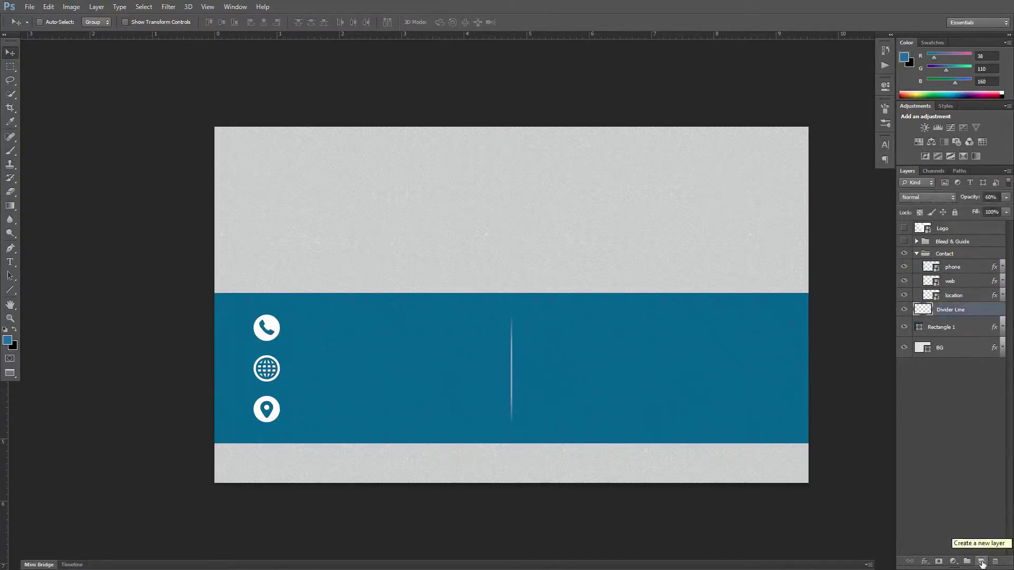
- Draw a light grey #ededed vertical line linking the phone and globe icons
click(981, 564)
key(u)
click(93, 23)
click(146, 42)
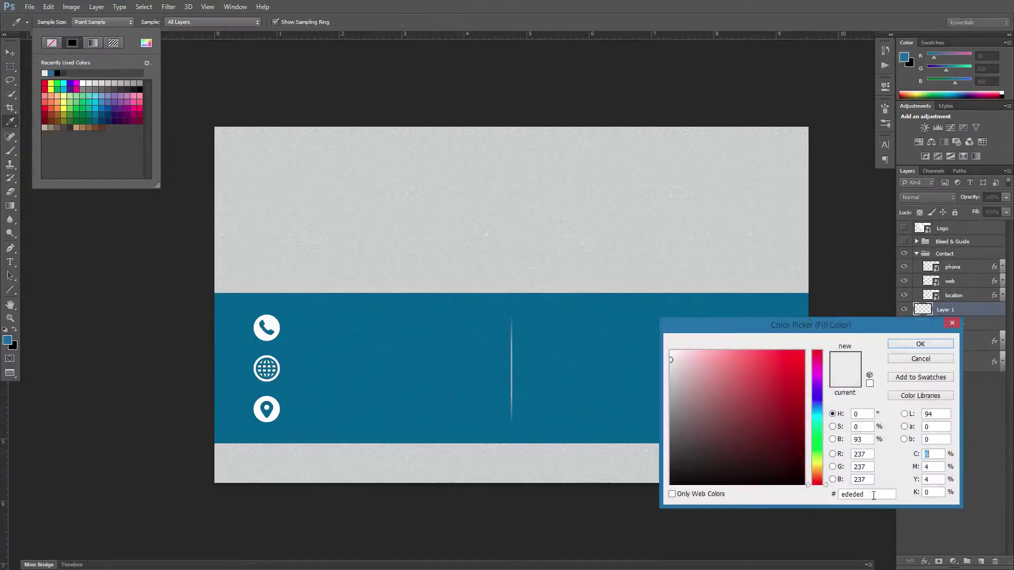
key(Return)
key(Return)
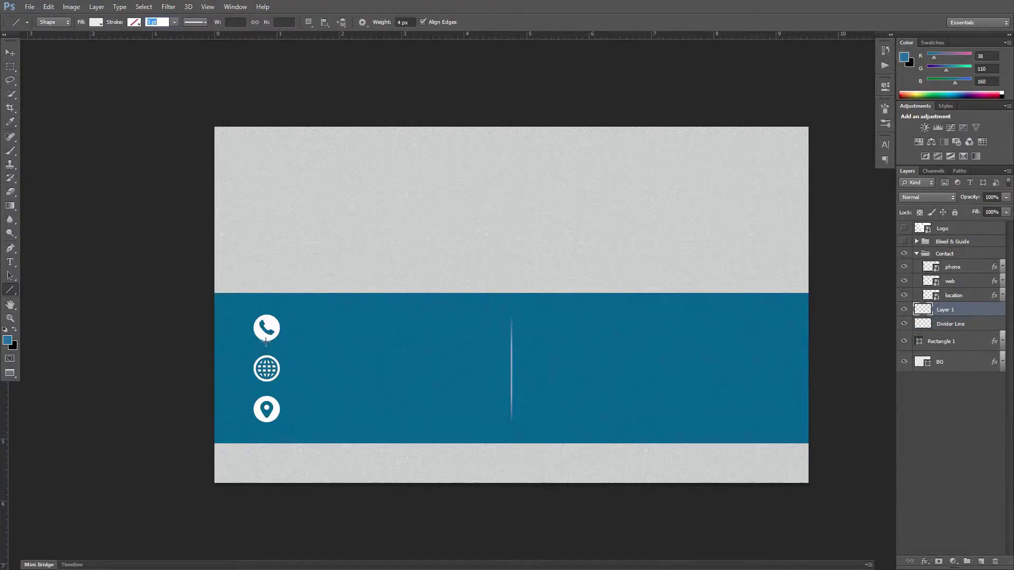
key(ctrl+semicolon)
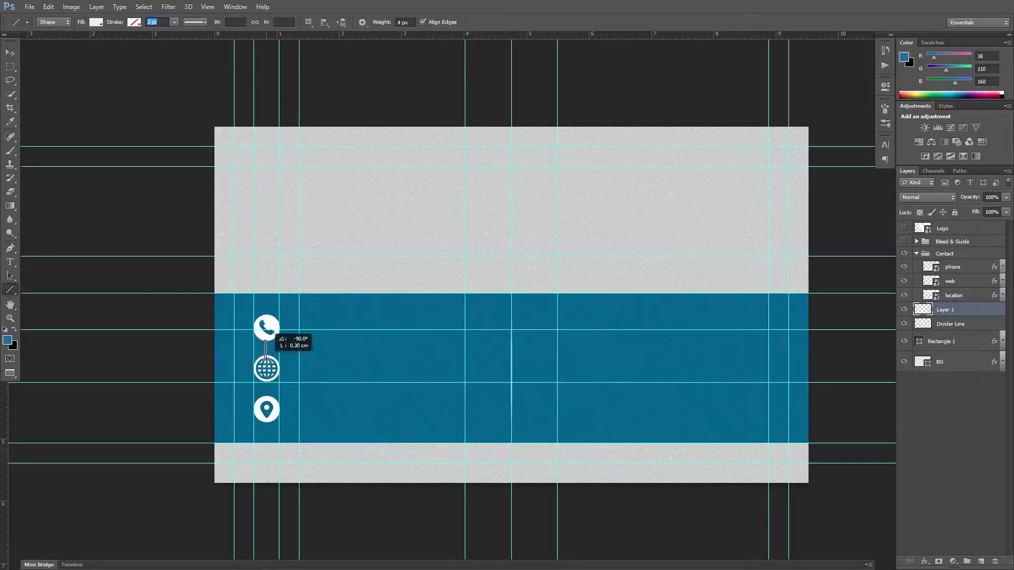
drag(265, 358, 265, 389)
- Name the connector line layers Line 1 and Line 2 and add a new layer
key(v)
click(952, 445)
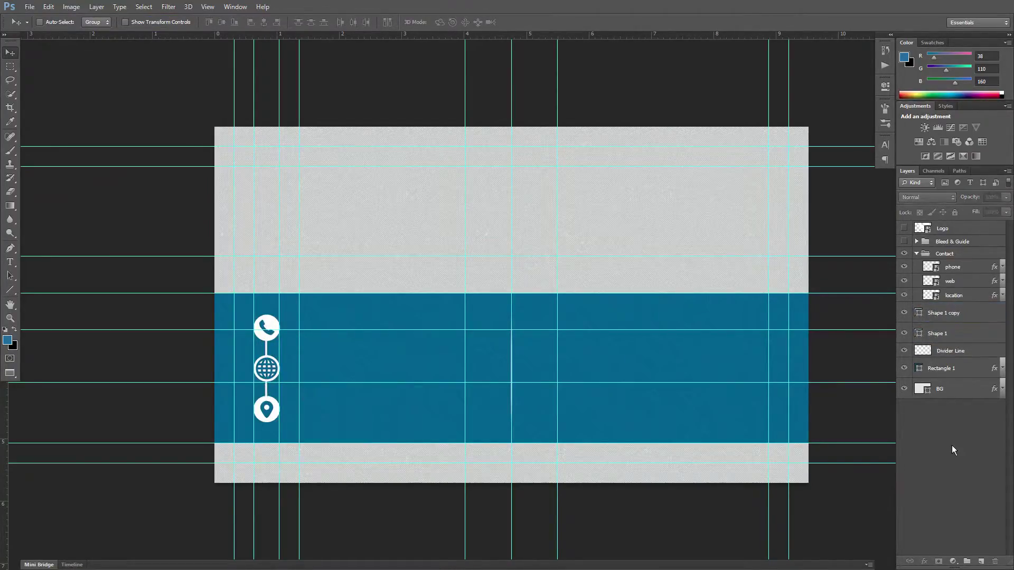
key(ctrl+semicolon)
double_click(937, 333)
text(Lin)
drag(947, 335, 947, 398)
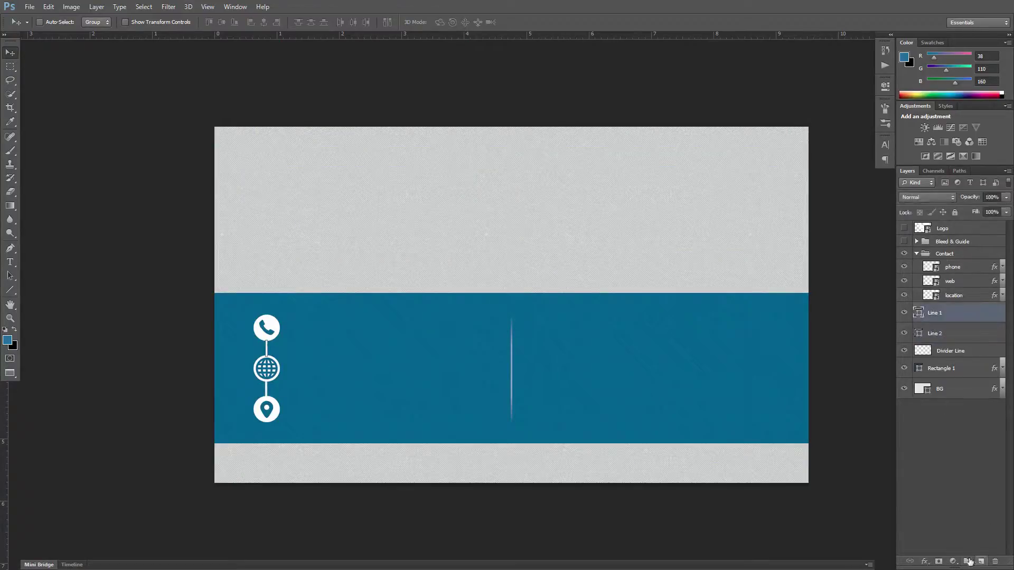
- Type a phone number in light grey #ededed Bebas Neue beside the phone icon
key(i)
click(8, 340)
text(ededed)
key(Return)
key(t)
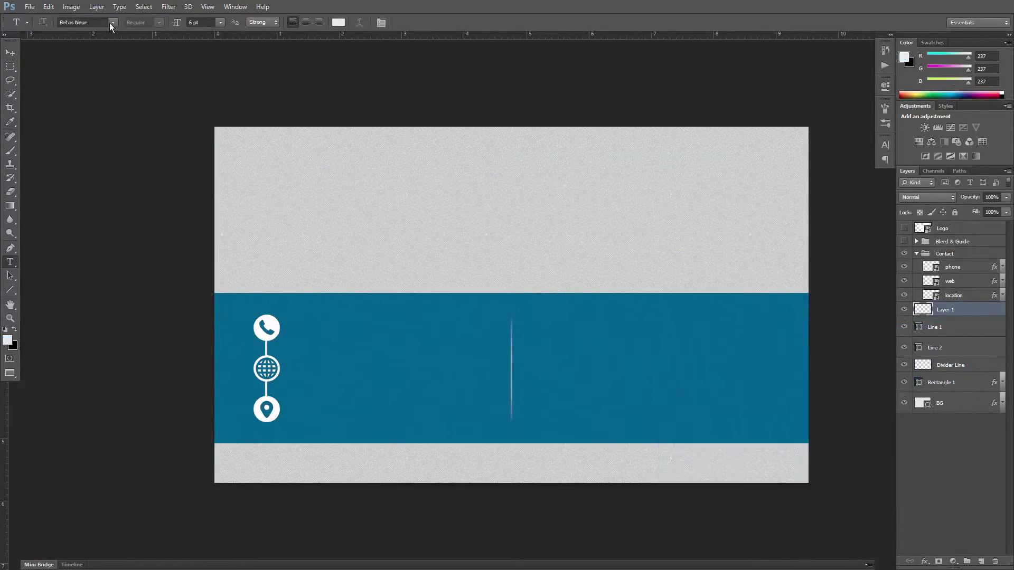
click(109, 23)
key(ctrl+semicolon)
text(000)
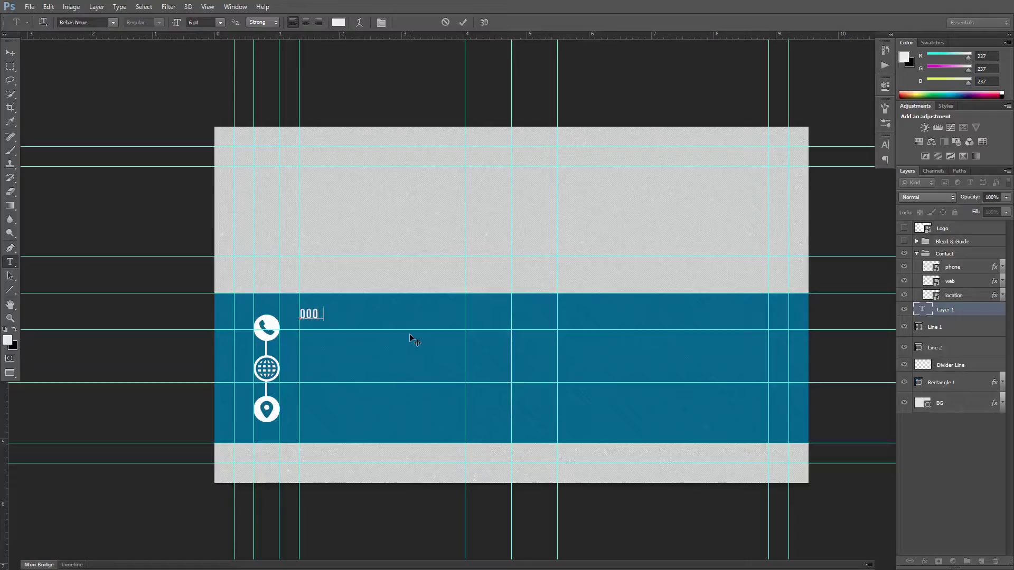
text(-123-4567)
key(ctrl+Return)
- Duplicate the phone line as Phone #1 and #2, then copy both beside the globe icon
key(v)
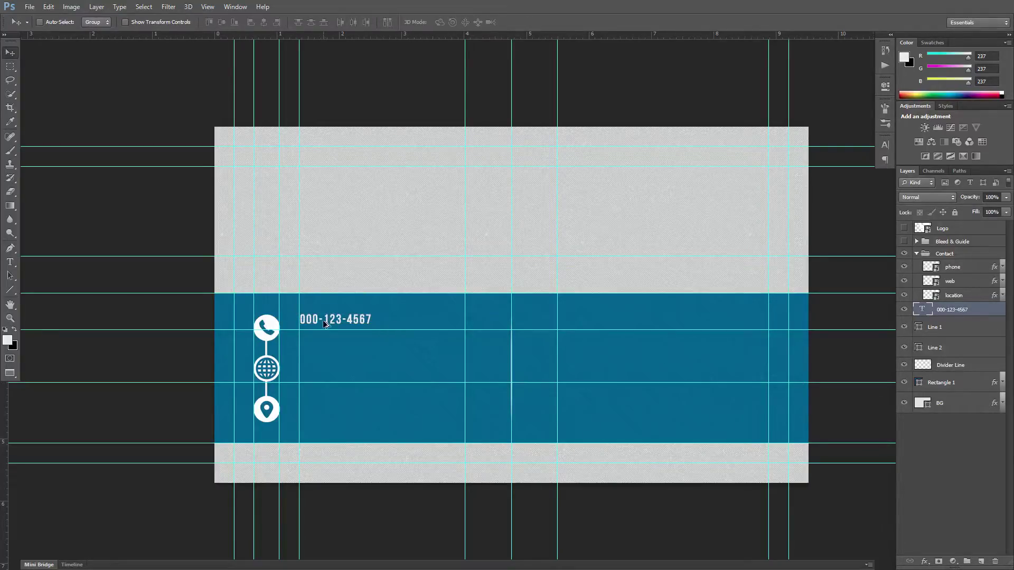
drag(324, 323, 324, 341)
double_click(951, 309)
text(Phone #1)
key(Tab)
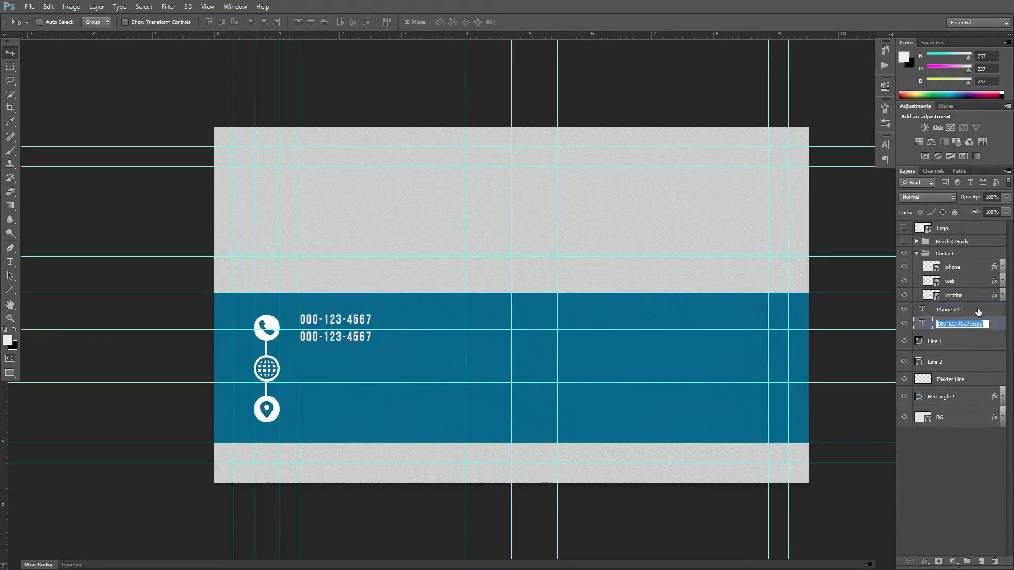
shift+click(951, 311)
drag(336, 328, 336, 370)
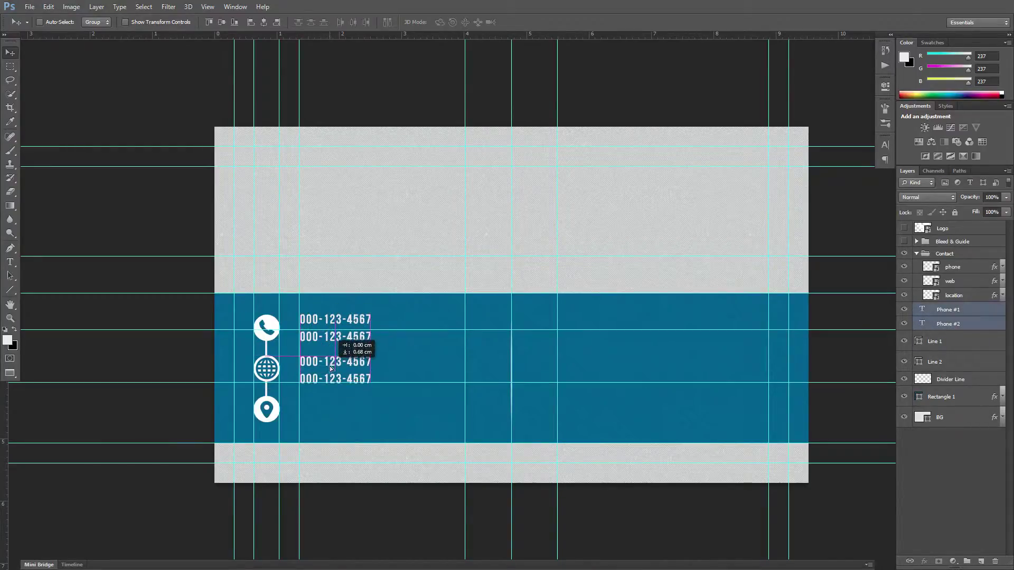
drag(952, 325, 951, 359)
- Rename the copies for email and website and change the website text to YOURWEBSITE.COM
double_click(949, 338)
text(email)
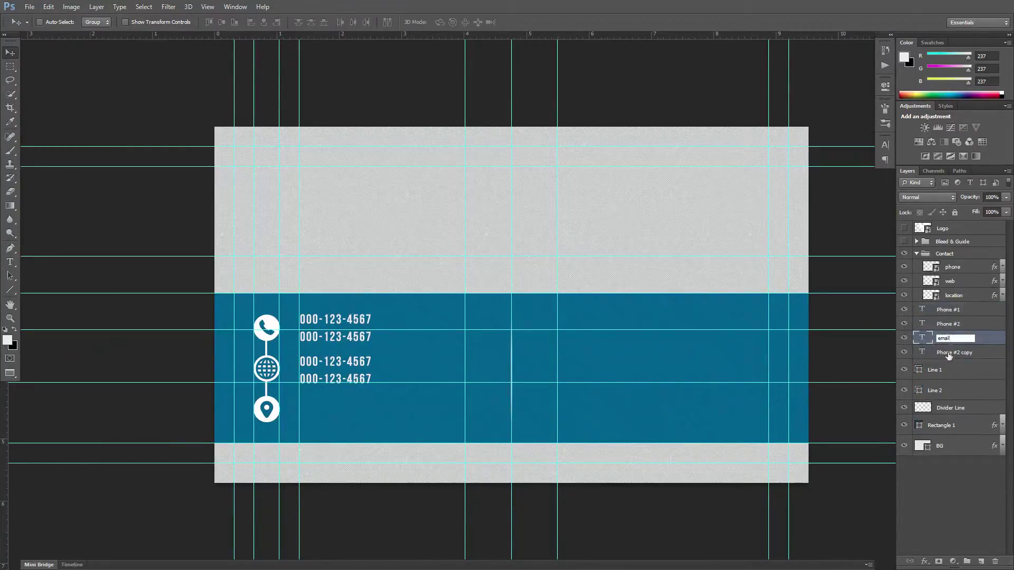
key(Tab)
text(website)
double_click(922, 338)
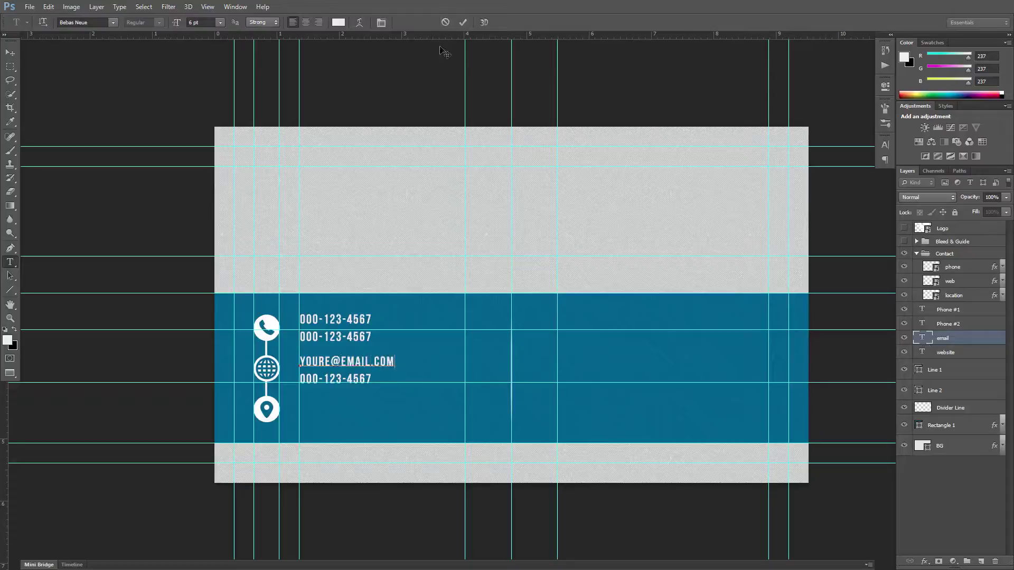
text(YOURWEBSITE.COM)
key(ctrl+Return)
key(v)
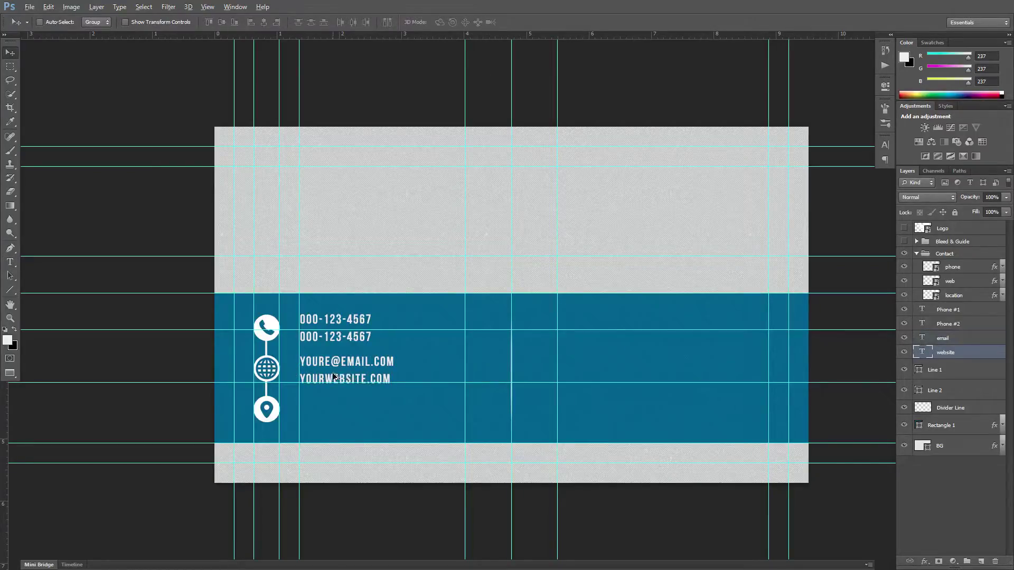
- Copy a line beside the location icon, name it 'address', and enter the two-line address
drag(341, 406, 341, 399)
double_click(946, 366)
text(address)
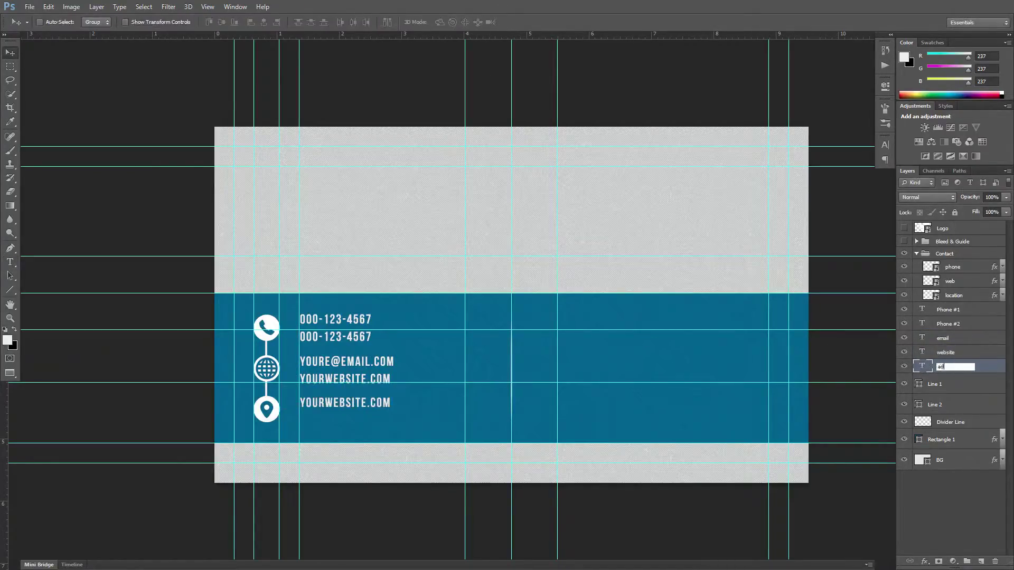
double_click(922, 366)
text(555 FIFTH AVE)
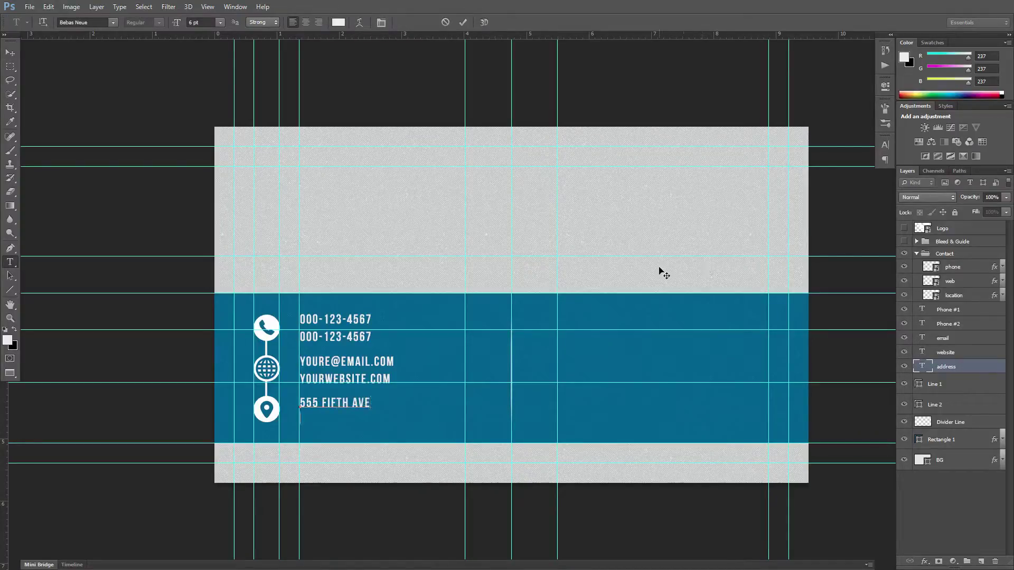
text(LOREM IPSUM, IP 12345)
key(ctrl+Return)
key(v)
key(ctrl+semicolon)
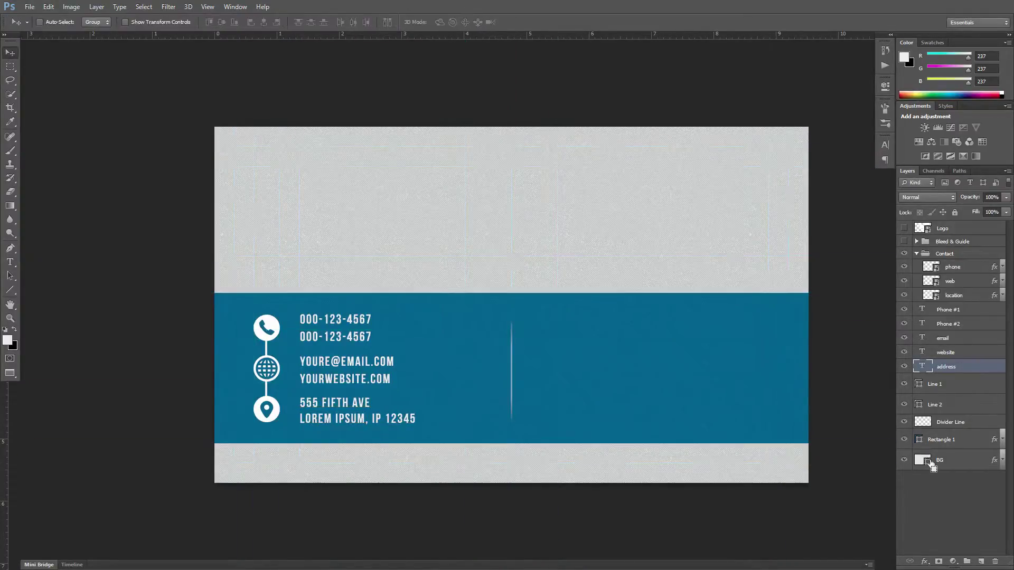
- Move the contact text layers into the Contact group and collapse it
shift+click(945, 405)
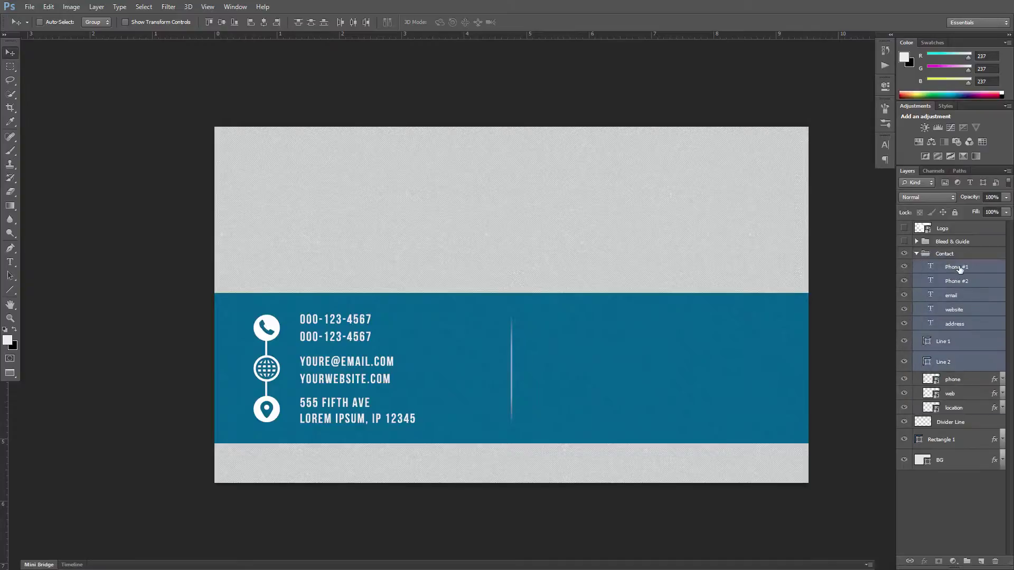
drag(945, 391, 945, 255)
click(916, 254)
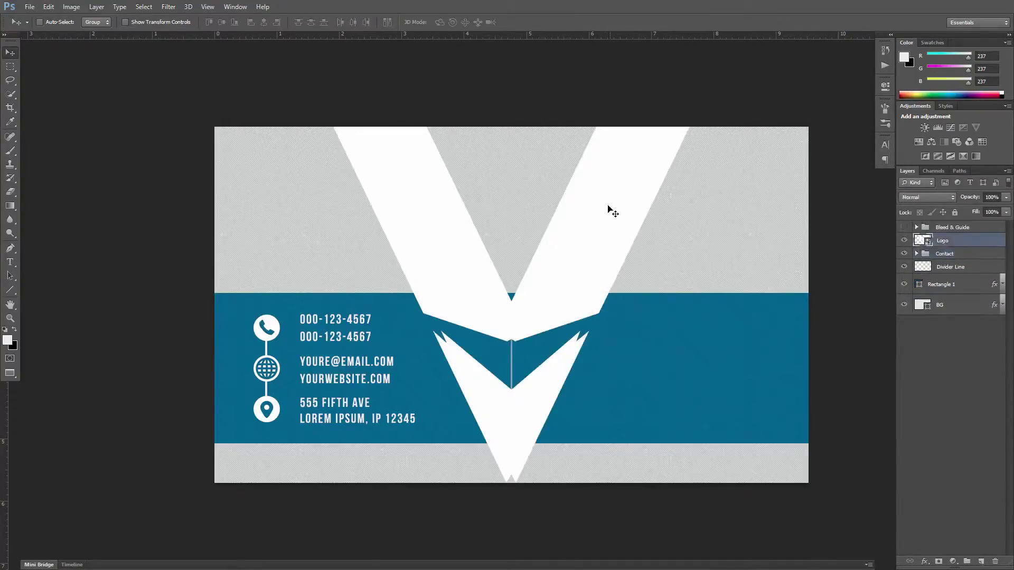
- With the V logo hidden, draw a blue circle centred above the band on a new layer
click(903, 241)
key(ctrl+shift+alt+n)
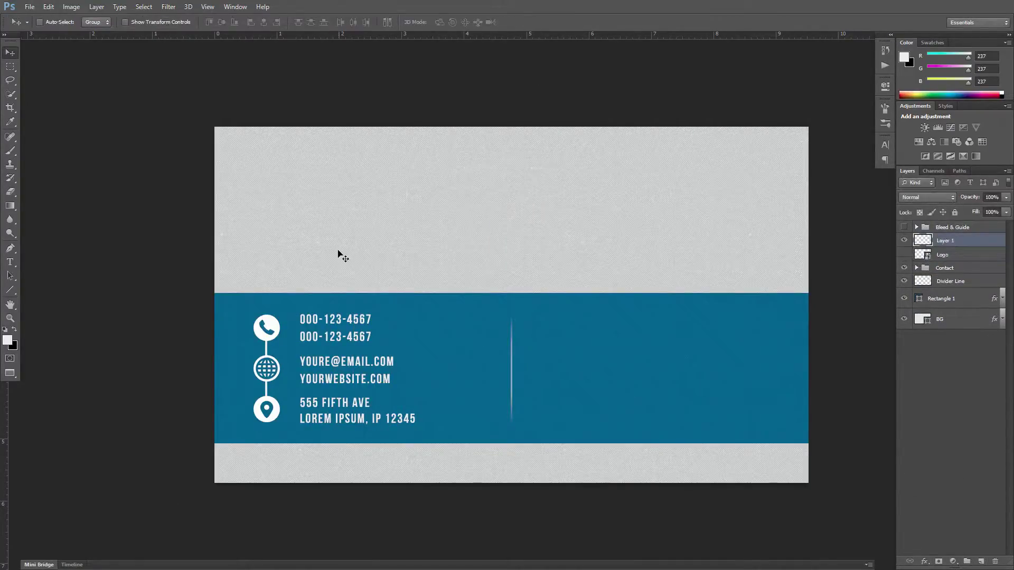
key(ctrl+semicolon)
right_click(10, 289)
click(53, 310)
click(96, 22)
click(153, 25)
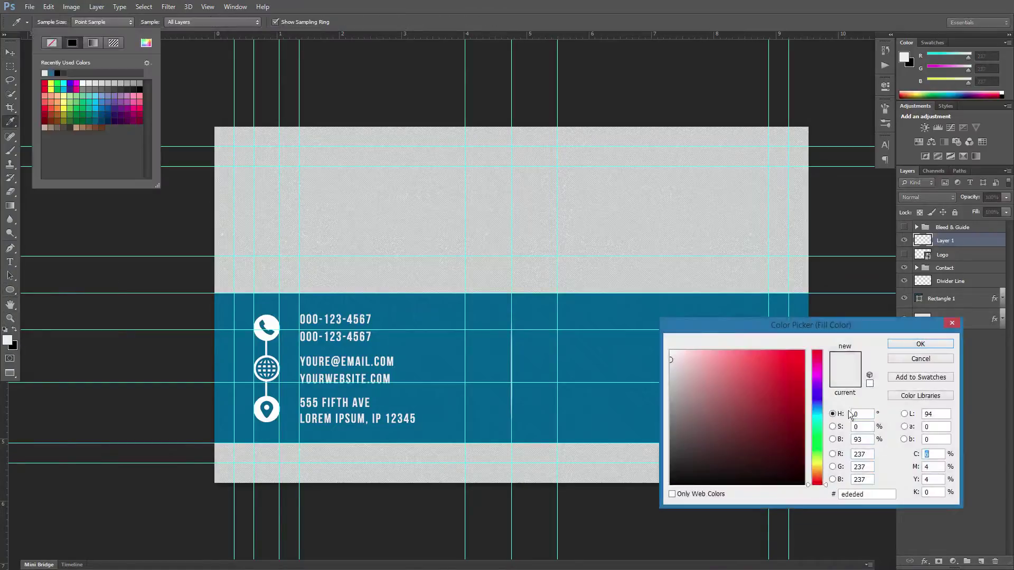
key(Return)
click(508, 170)
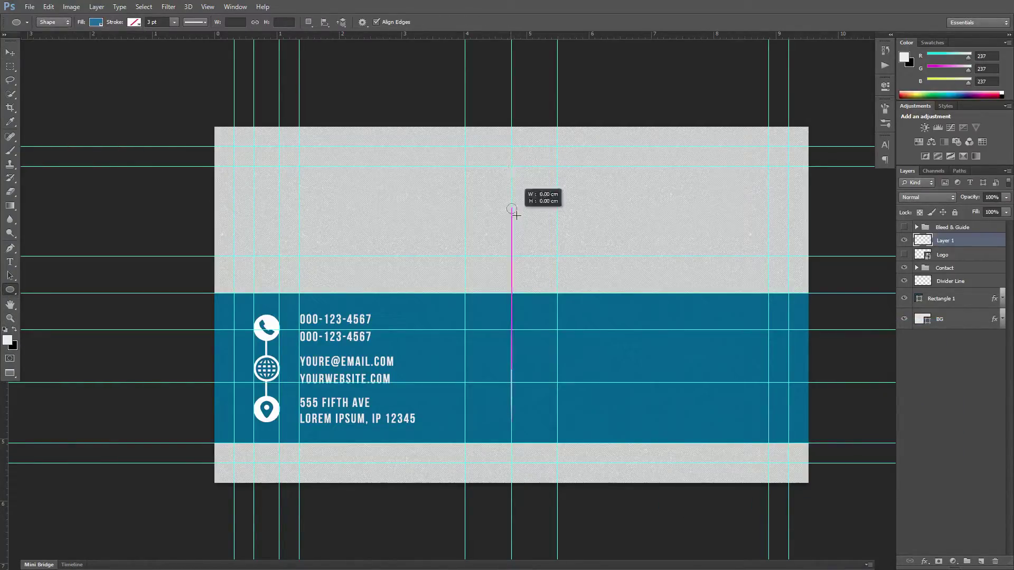
drag(516, 215, 562, 266)
key(ctrl+t)
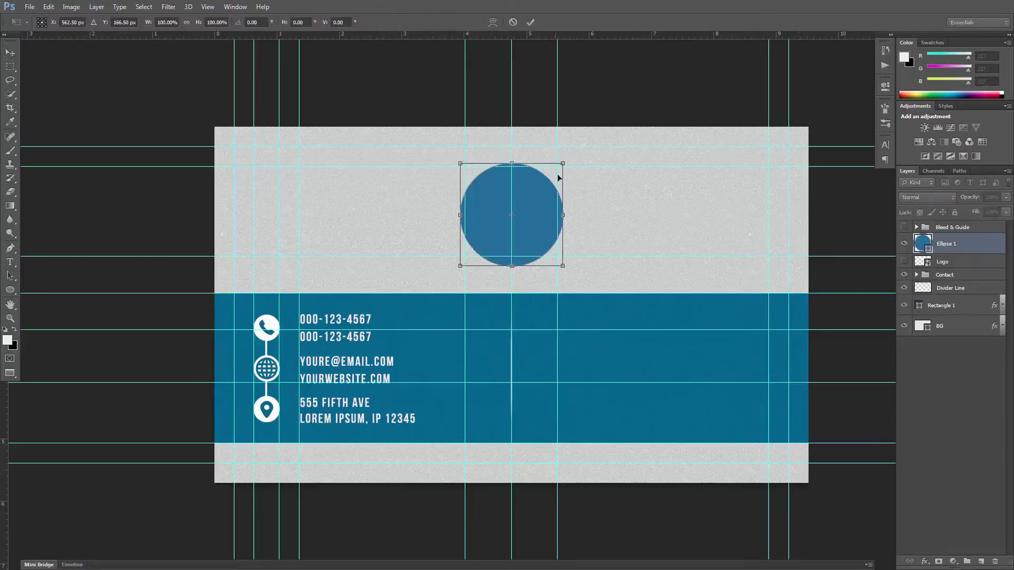
key(Return)
- Duplicate the circle, shrink the copy slightly, and give it a #363636 dark grey overlay
key(ctrl+semicolon)
key(ctrl+j)
key(ctrl+t)
drag(562, 164, 552, 173)
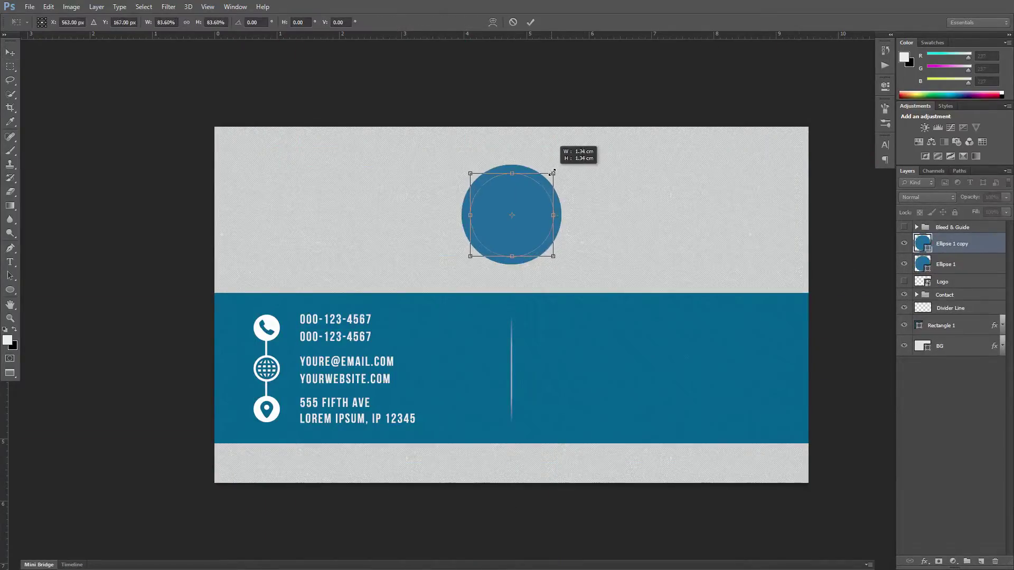
key(Return)
double_click(980, 244)
click(896, 233)
text(363636)
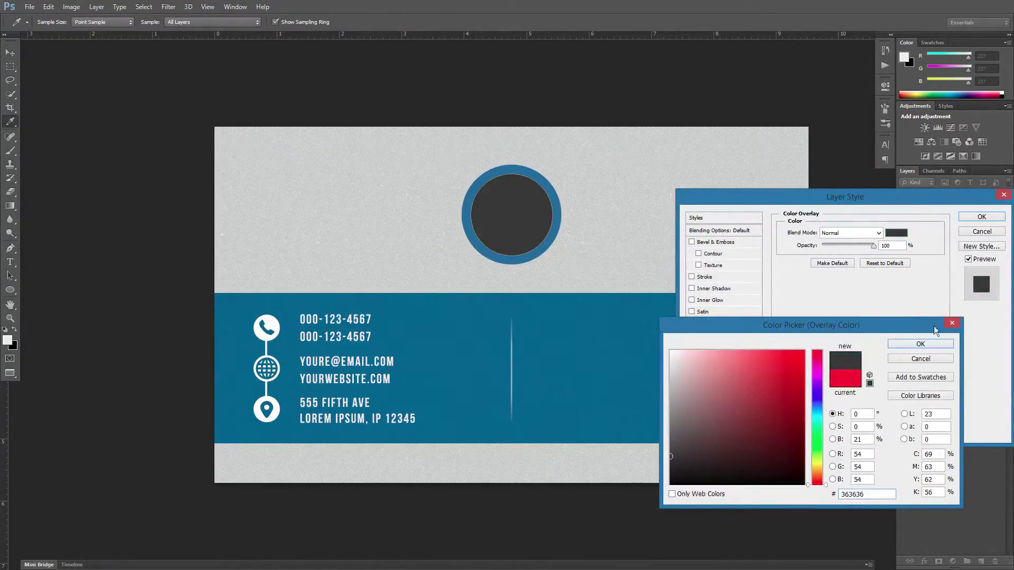
key(Return)
key(Return)
- Place the V logo above the grey circle and scale it to fit inside
drag(942, 244, 943, 288)
click(942, 240)
key(ctrl+t)
double_click(507, 220)
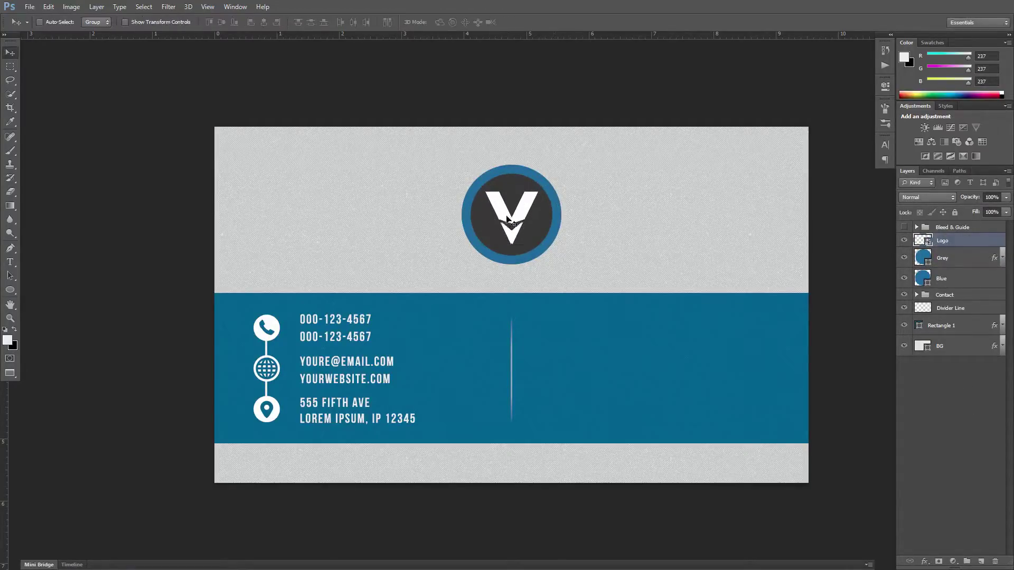
- Give the V logo a light grey Color Overlay layer style
double_click(992, 244)
click(713, 323)
click(896, 232)
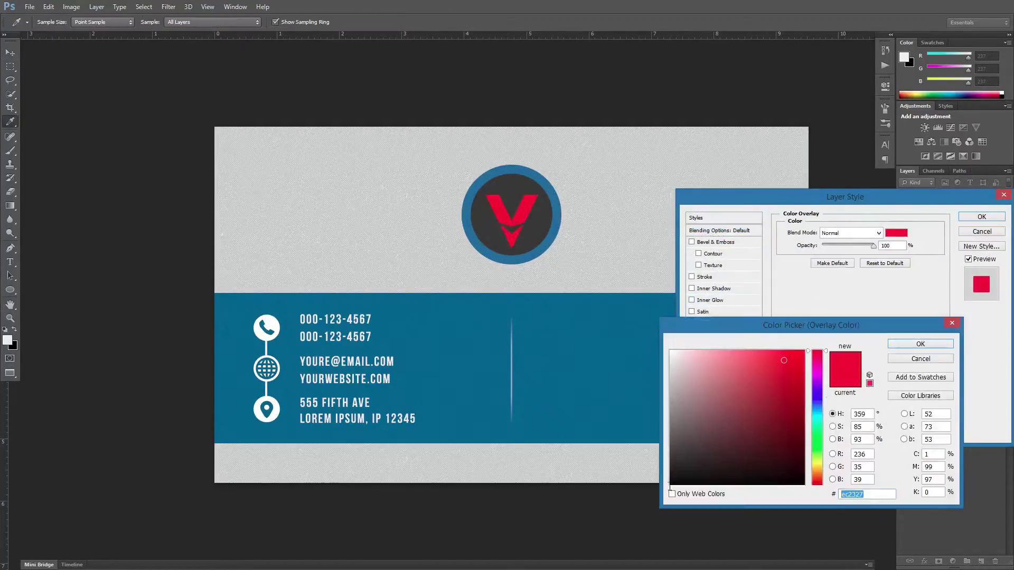
click(561, 449)
click(953, 346)
click(973, 234)
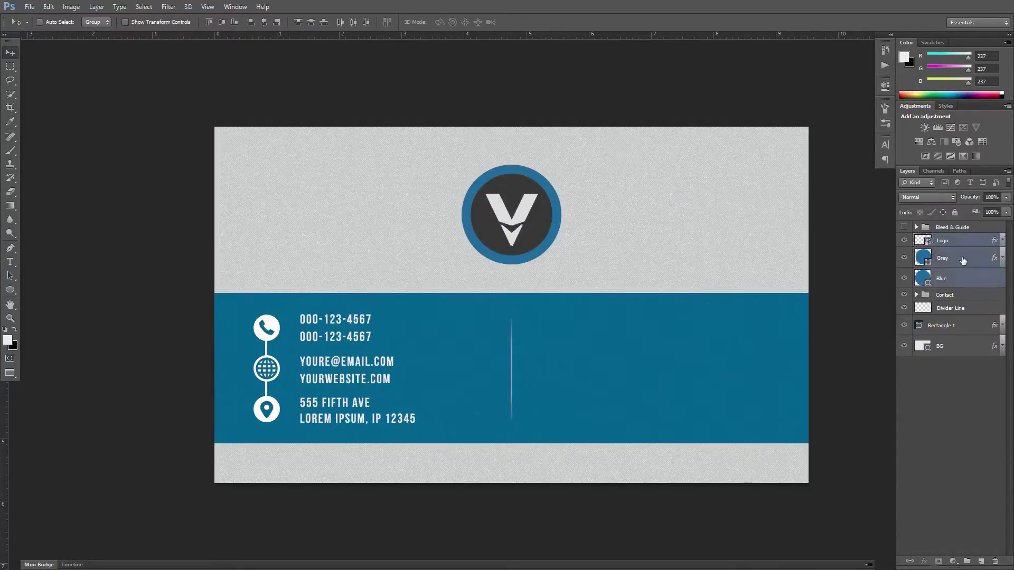
- Group the logo layers, name the group Logo, and add a new empty layer
key(ctrl+g)
double_click(945, 239)
text(Log)
key(ctrl+shift+alt+n)
- Draw a light-filled rounded rectangle on the blue band and move it to the right
key(u)
click(96, 22)
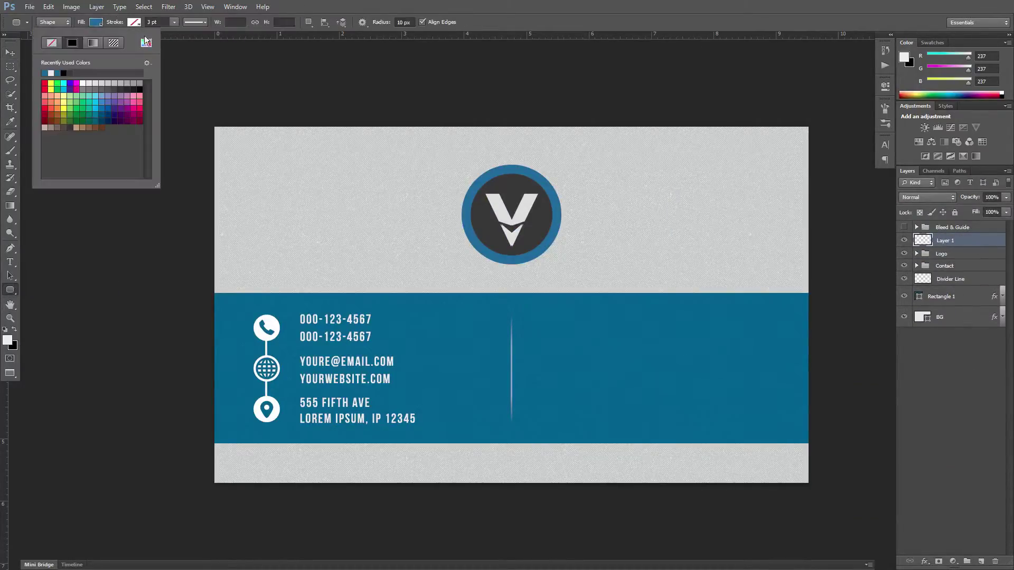
click(146, 42)
key(Escape)
key(Escape)
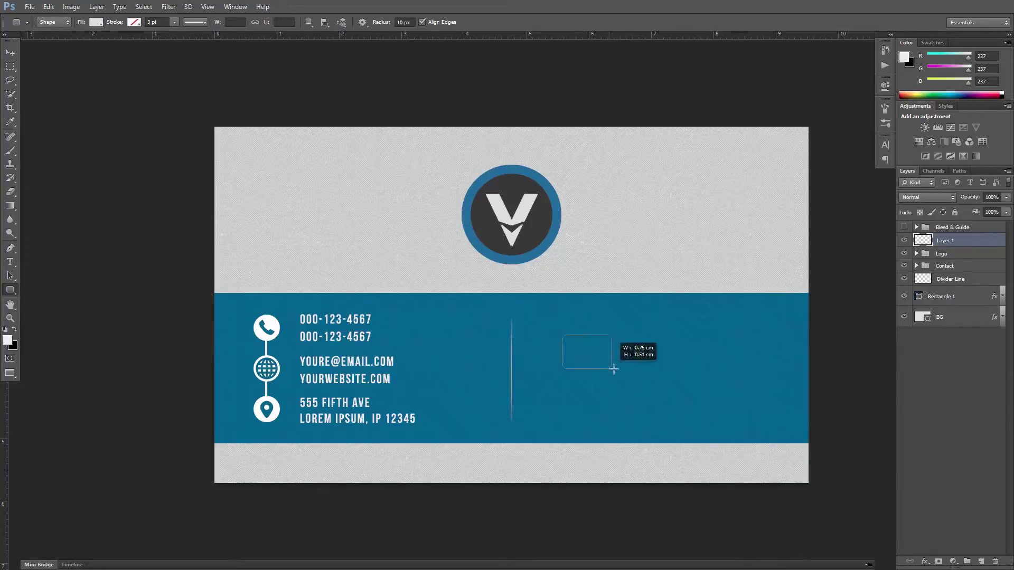
drag(613, 369, 682, 389)
key(v)
drag(573, 350, 652, 360)
- Resize the rectangle against the bleed and safety guides, then add a new empty layer
click(904, 227)
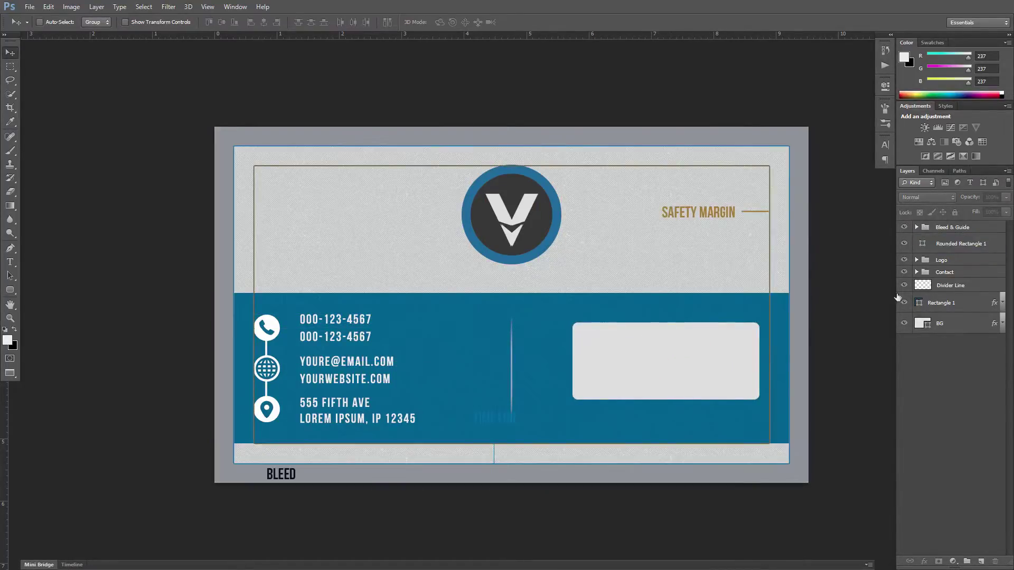
key(ctrl+t)
key(Return)
click(904, 227)
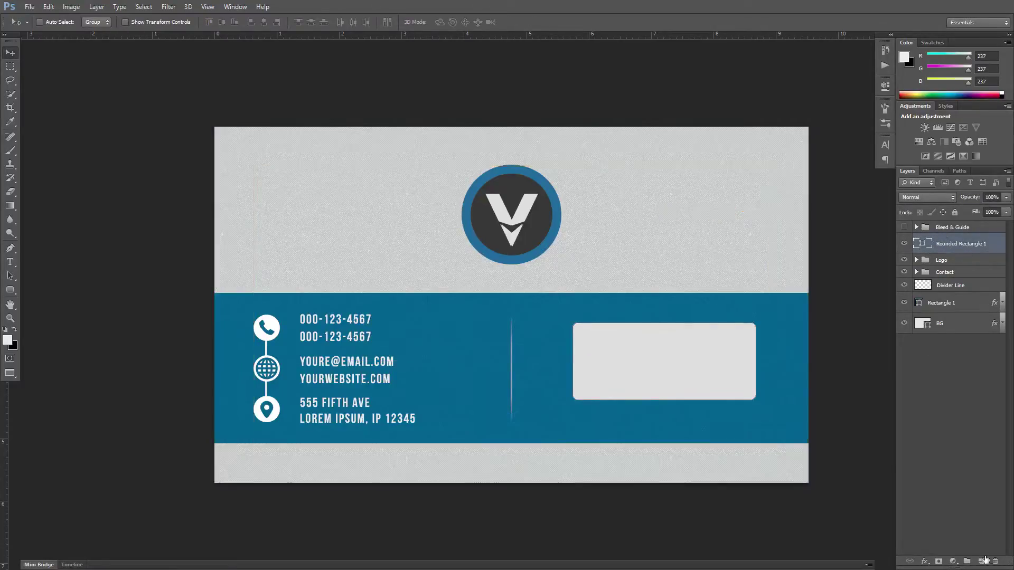
key(ctrl+shift+alt+n)
- Type the heading VINIT DESIGNS in 15 pt blue inside the rounded rectangle
text(t)
text(15)
click(338, 22)
text(266)
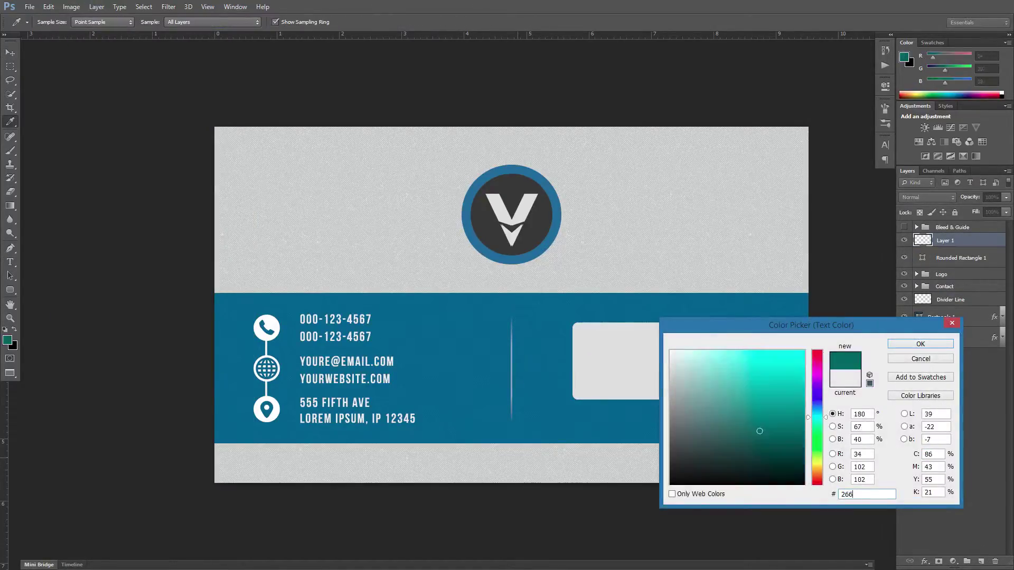
key(Return)
click(602, 351)
text(VINIT DESIGNS)
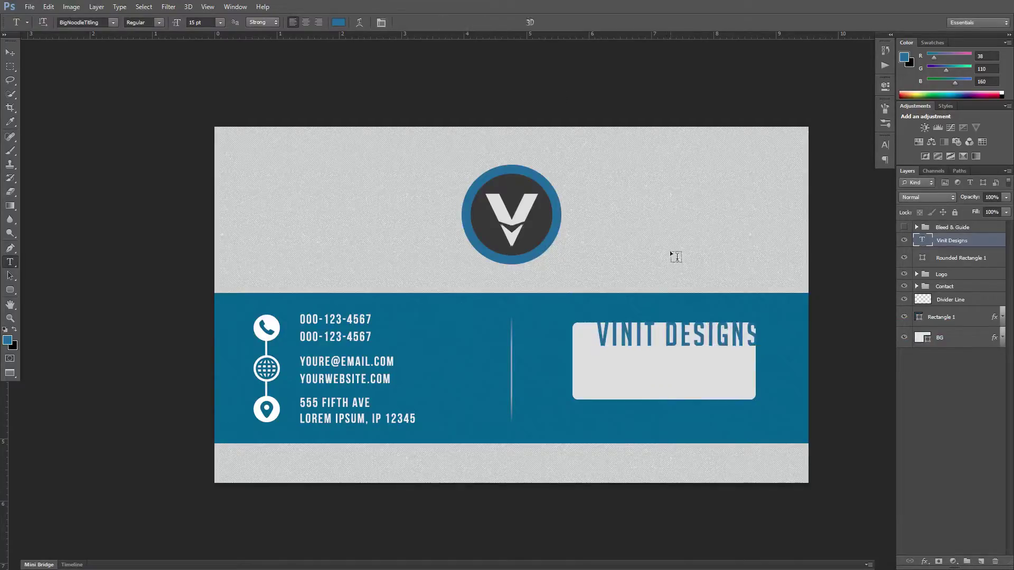
key(ctrl+a)
click(885, 144)
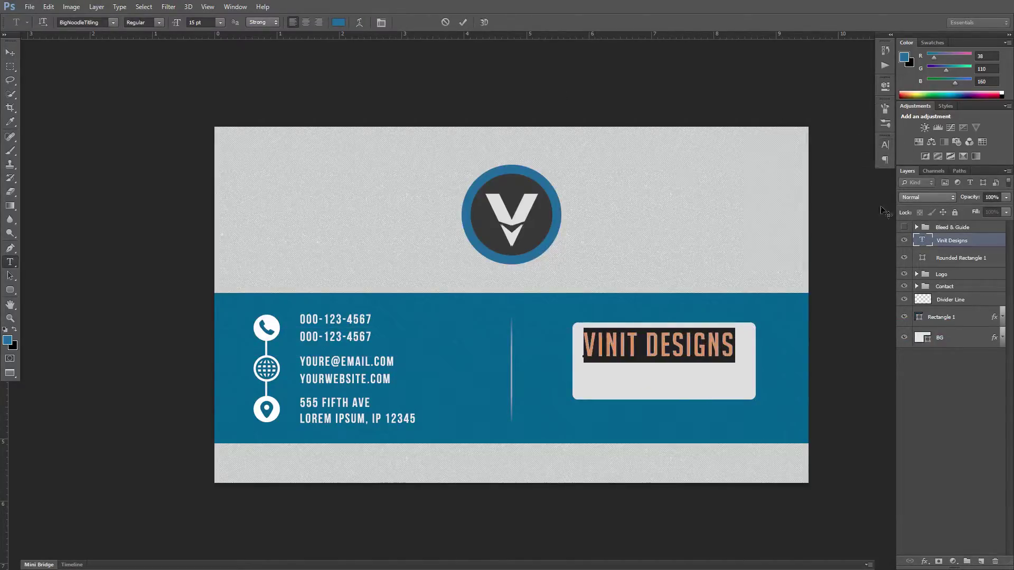
key(ctrl+Return)
key(v)
- Give the heading a subtle drop shadow and drag a copy just below it
double_click(982, 241)
drag(845, 188, 272, 113)
click(139, 286)
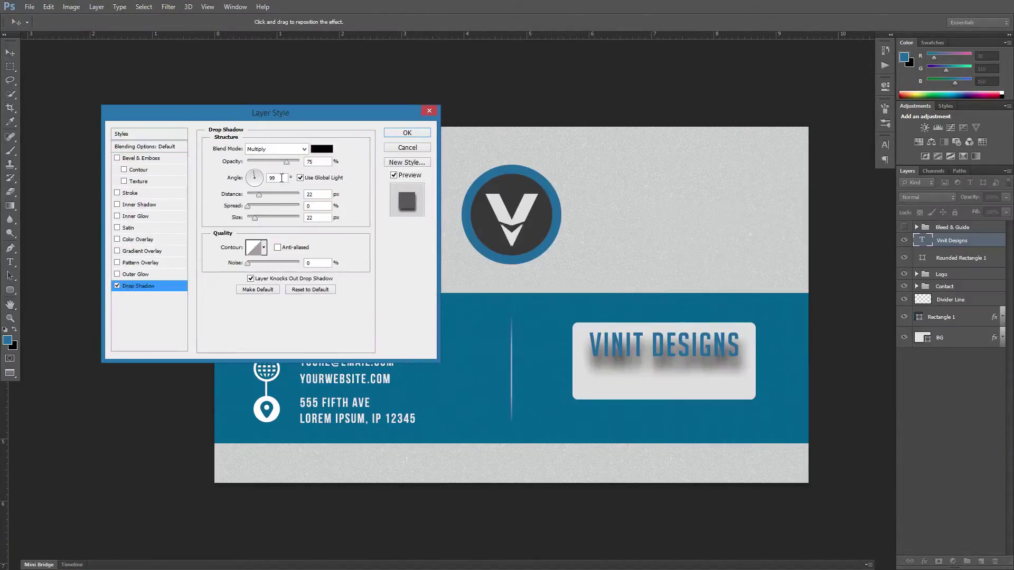
mouse_move(264, 195)
mouse_down()
mouse_move(249, 194)
mouse_move(248, 217)
mouse_up()
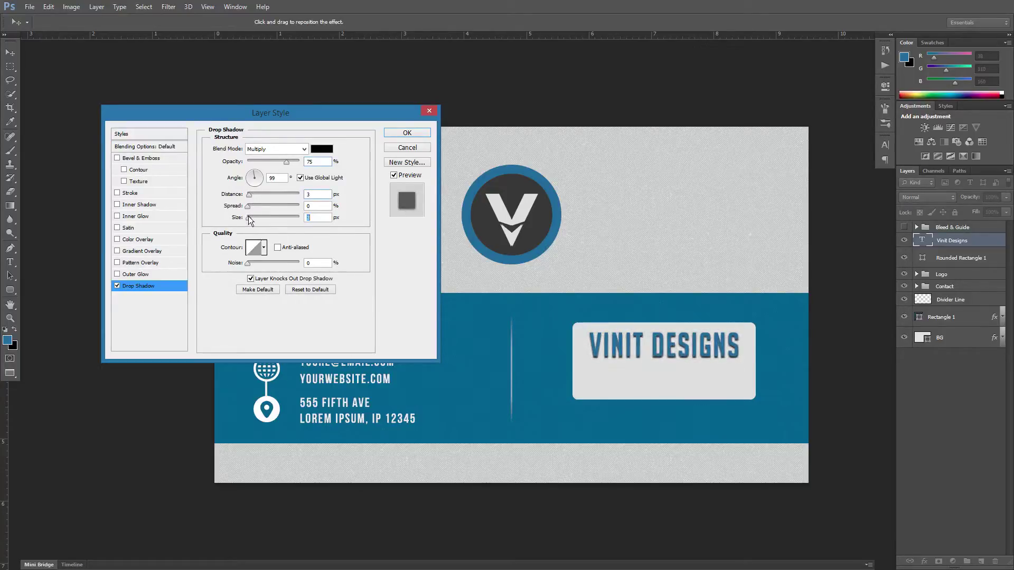
key(Return)
drag(664, 346, 664, 373)
- Change the copy to GRAPHIC DESIGN in smaller Bebas Neue, colour #363636
double_click(922, 255)
text(Graphic Design)
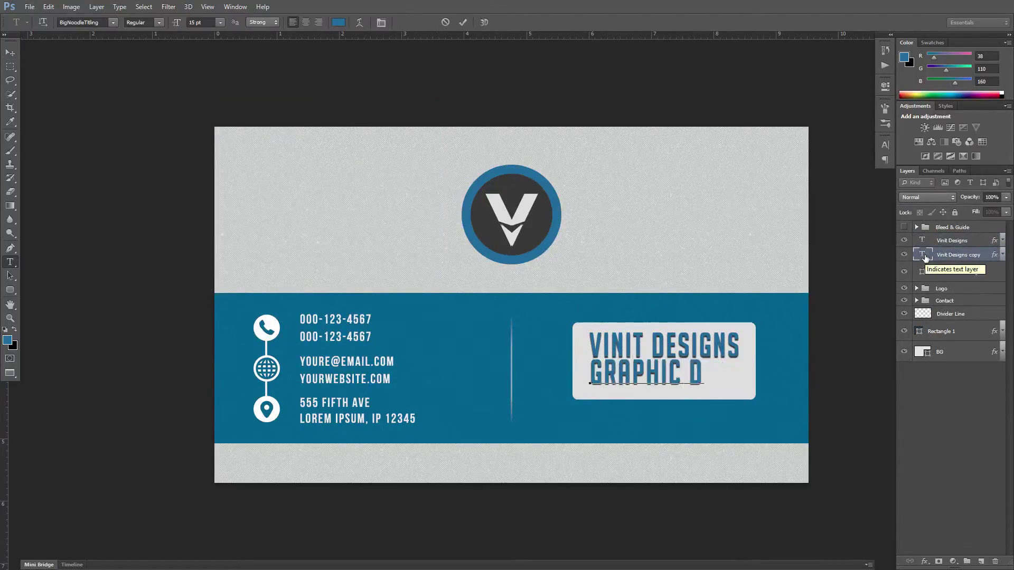
key(ctrl+Return)
double_click(922, 255)
click(113, 22)
click(85, 32)
click(338, 23)
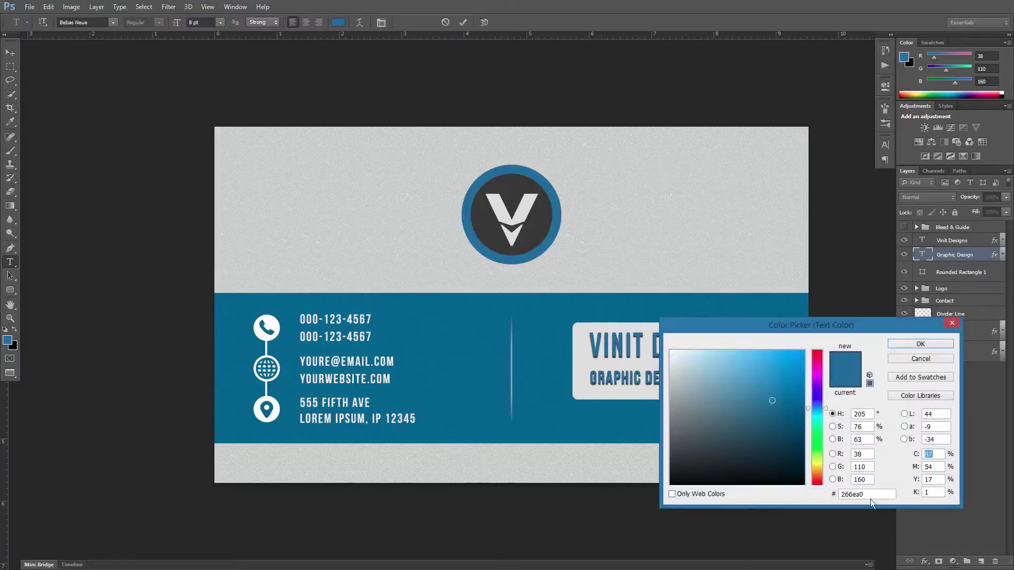
text(363636)
click(921, 344)
click(462, 22)
key(v)
- Clear the subtitle's copied drop shadow and move it up under the heading
right_click(972, 254)
click(856, 418)
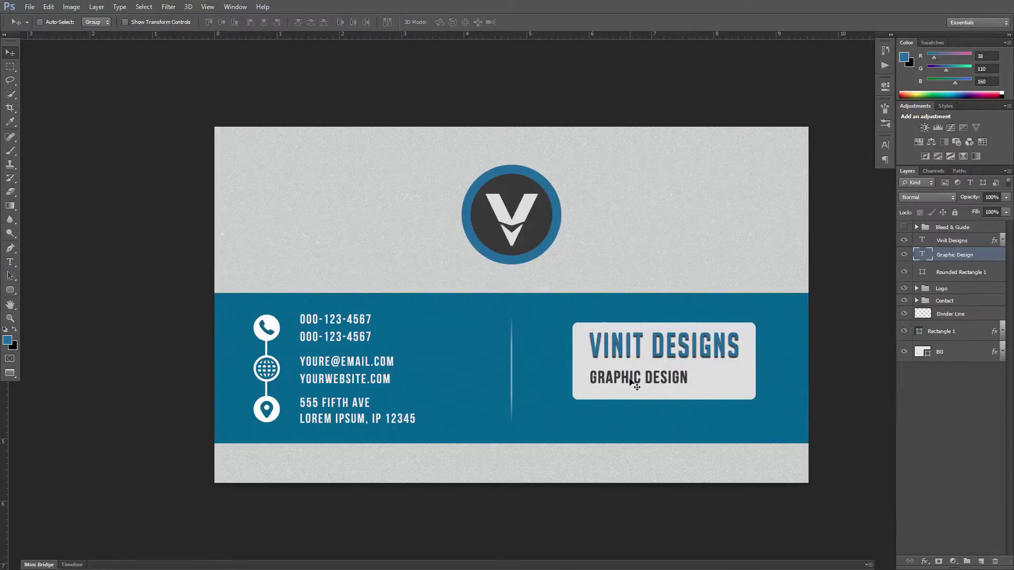
drag(660, 390, 660, 378)
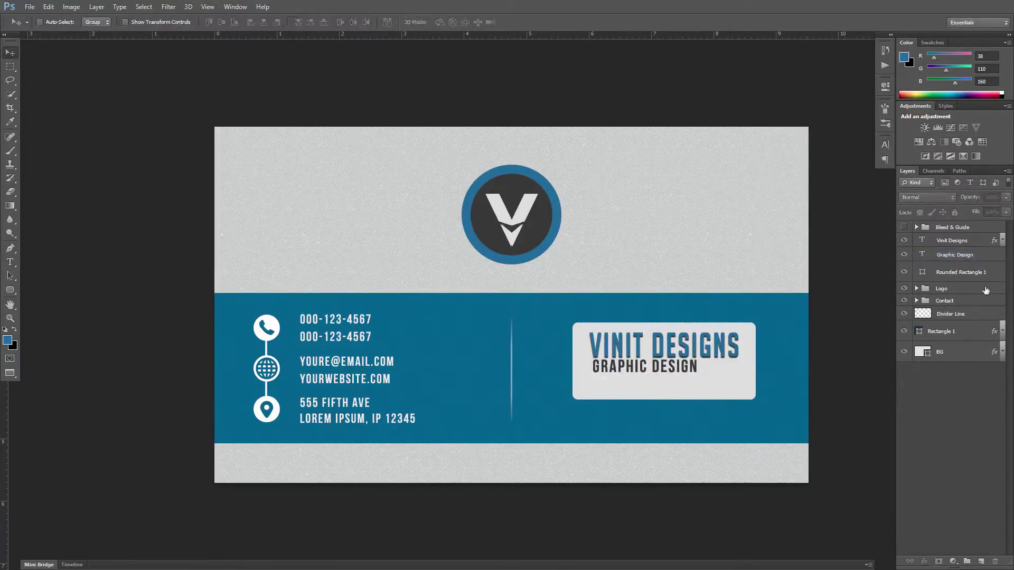
- Trim the rounded rectangle: raise its bottom edge and pull its right edge in
click(943, 275)
key(ctrl+t)
drag(664, 400, 664, 389)
key(Return)
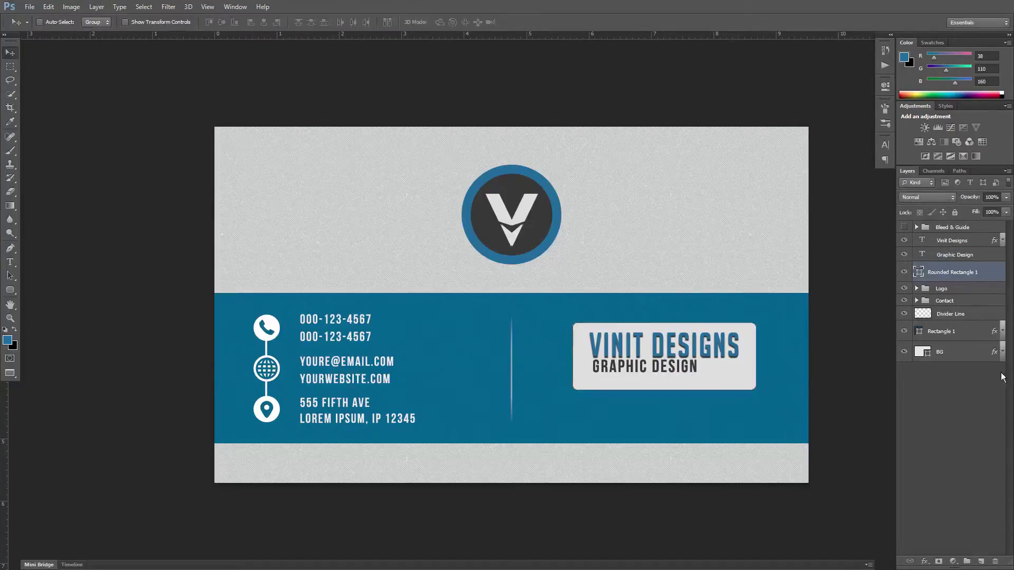
click(952, 240)
shift+click(954, 254)
click(950, 272)
key(ctrl+t)
drag(755, 357, 746, 356)
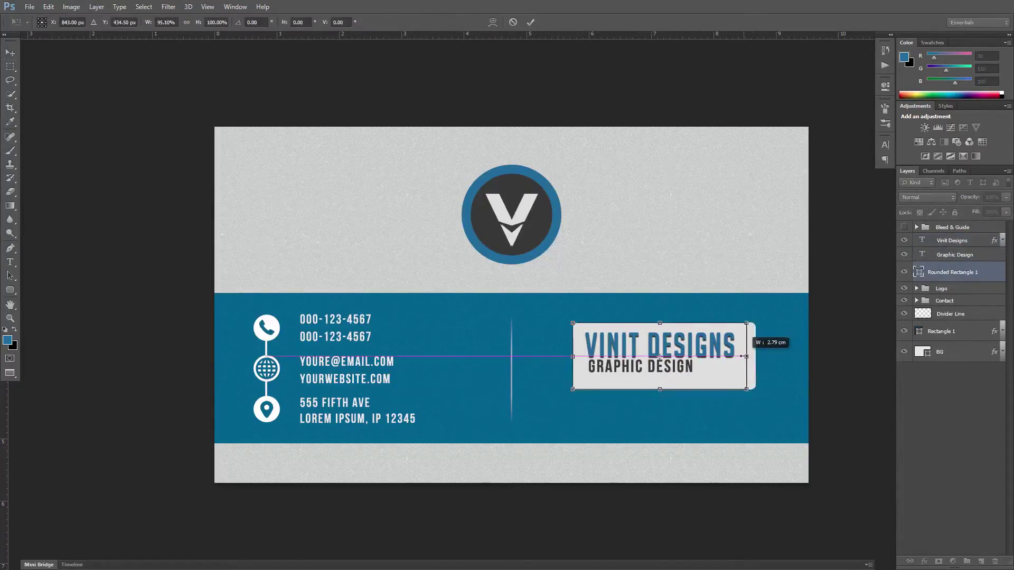
key(Return)
- Move the name box and both text lines slightly down the band
click(952, 240)
shift+click(955, 254)
drag(660, 348, 660, 376)
click(951, 272)
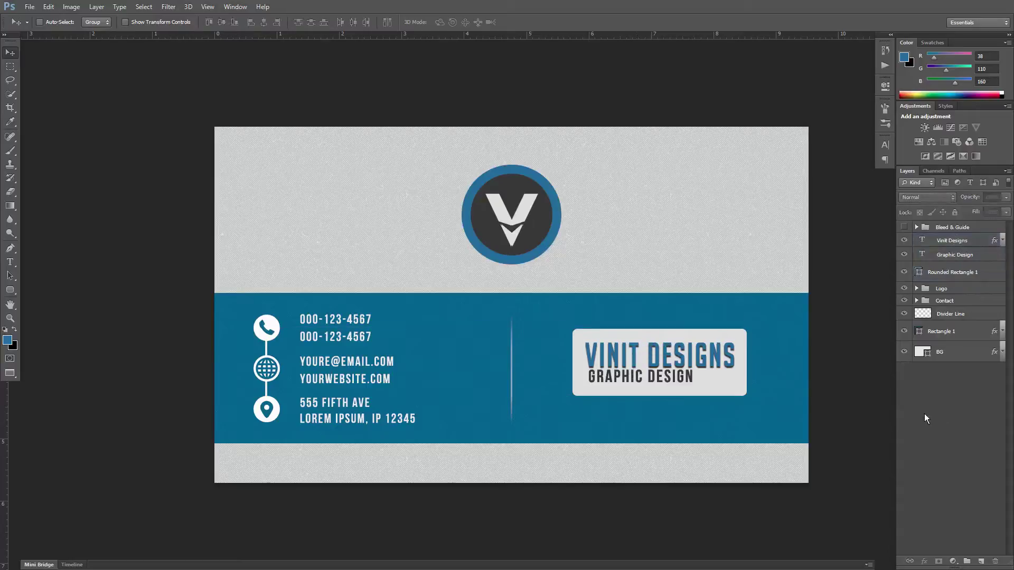
- Duplicate the back group, expand the copy, and hide the original back group
right_click(943, 240)
click(916, 264)
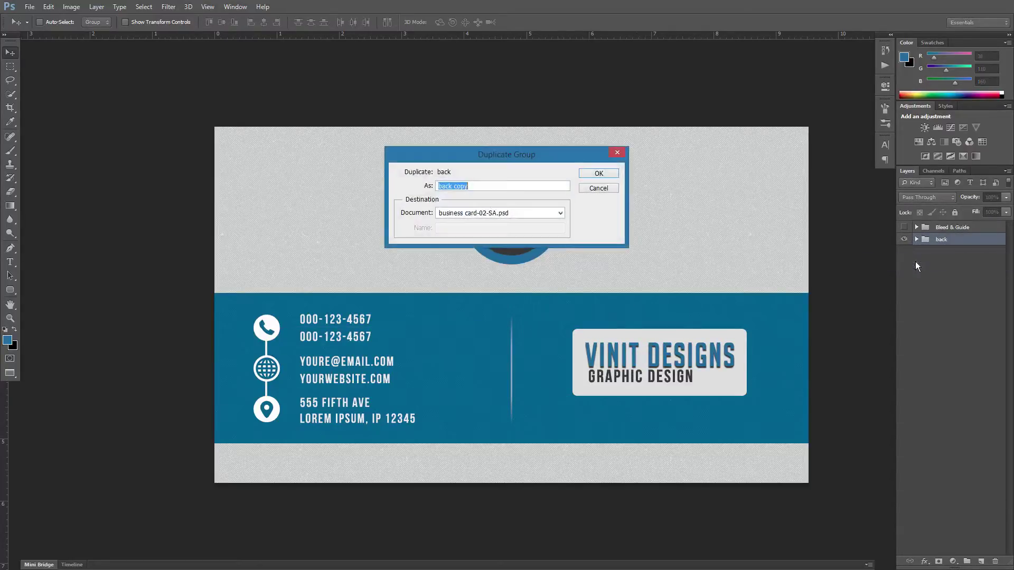
text(front)
click(598, 172)
click(916, 239)
click(904, 380)
- Delete Contact, Divider Line and Rectangle 1, and hide the text, name box and logo
click(954, 312)
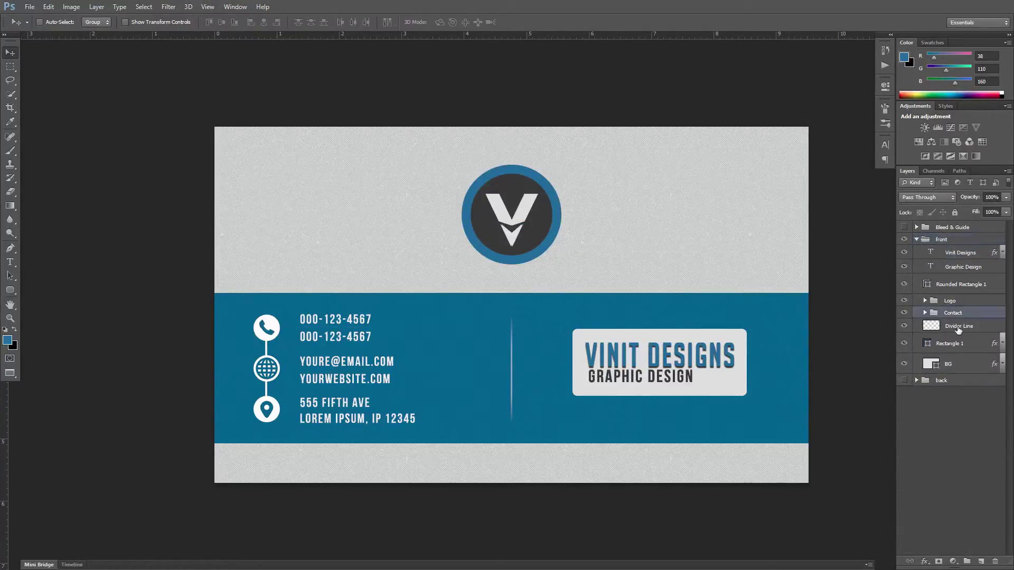
shift+click(951, 343)
key(Delete)
drag(904, 252, 904, 300)
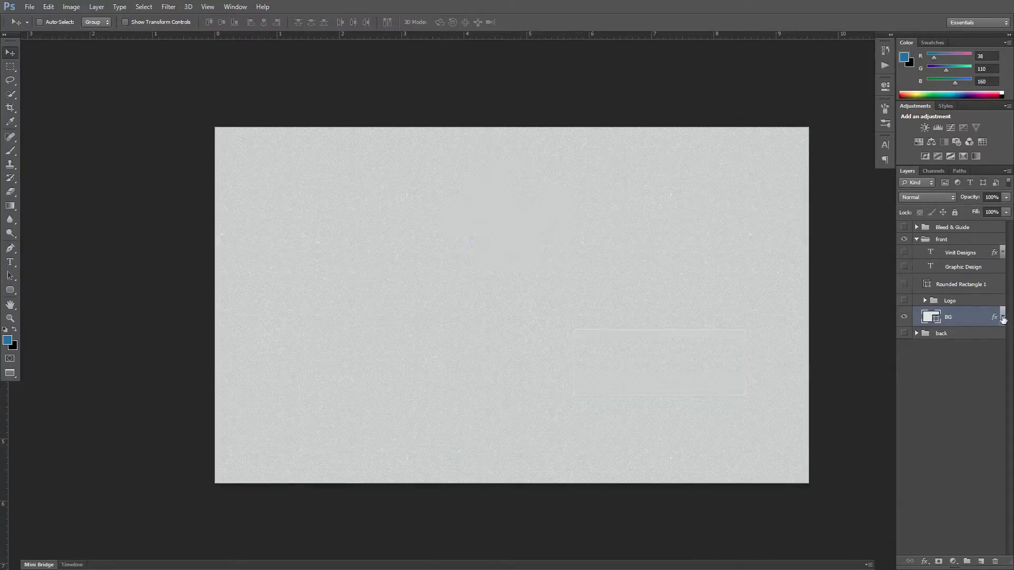
- Set the background layer's fill to solid blue
double_click(961, 317)
right_click(10, 289)
click(31, 289)
click(96, 22)
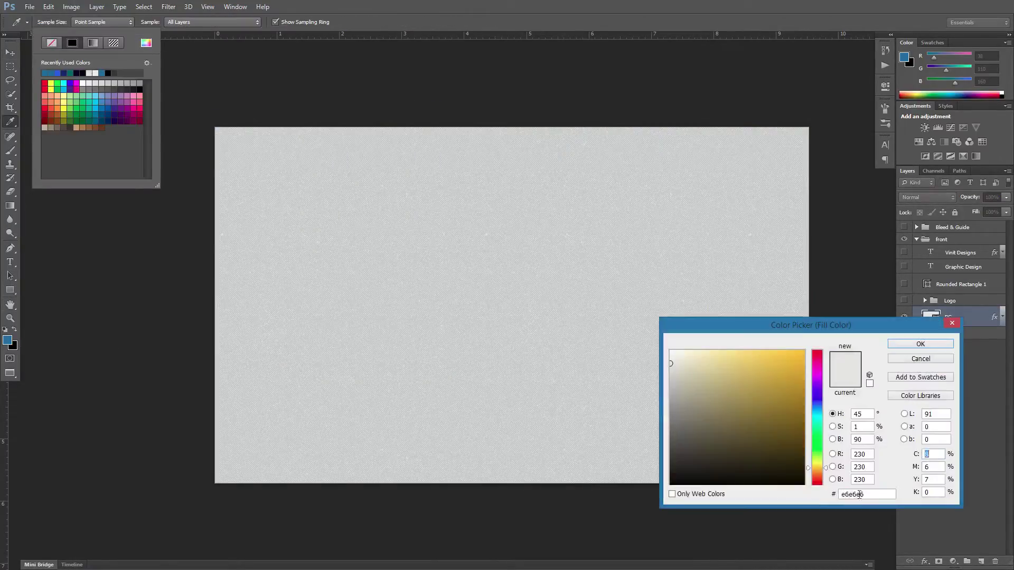
click(739, 402)
click(918, 340)
click(974, 358)
- Add a new empty layer and set a light fill colour for new shapes
click(980, 561)
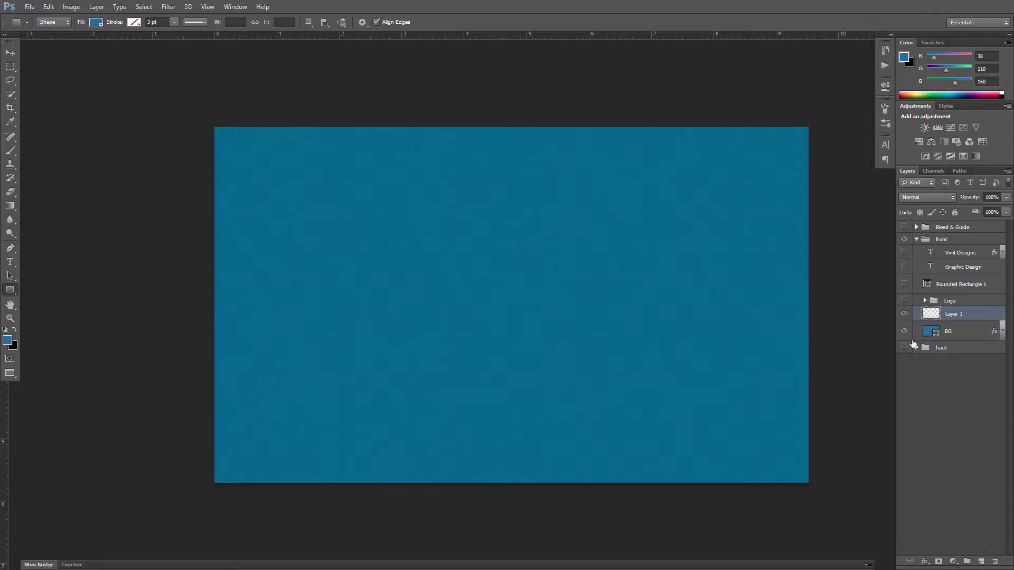
click(95, 22)
click(141, 39)
click(745, 412)
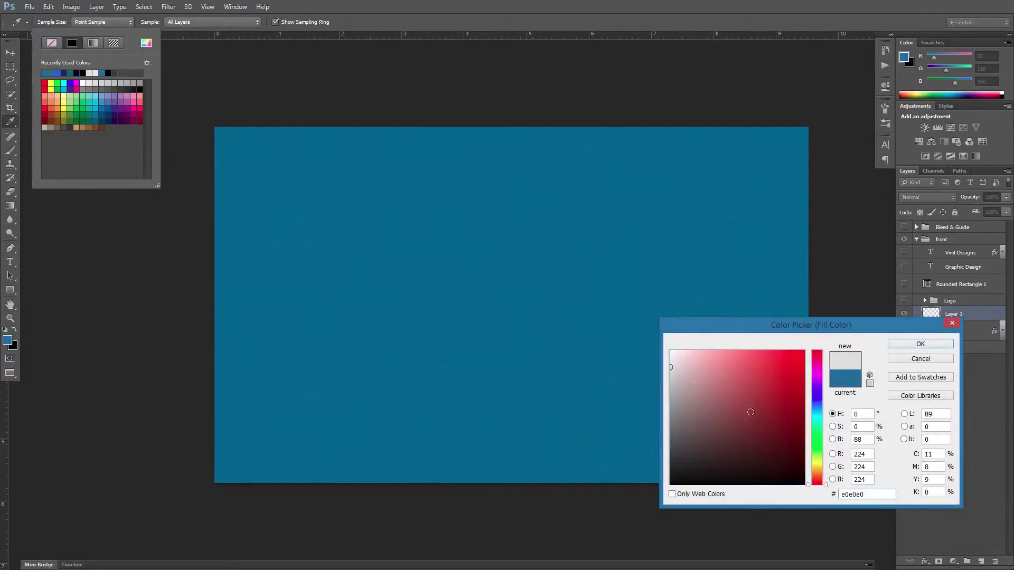
click(919, 357)
key(ctrl+semicolon)
- Draw a wide rectangle strip across the card from the top-left guide corner
click(95, 22)
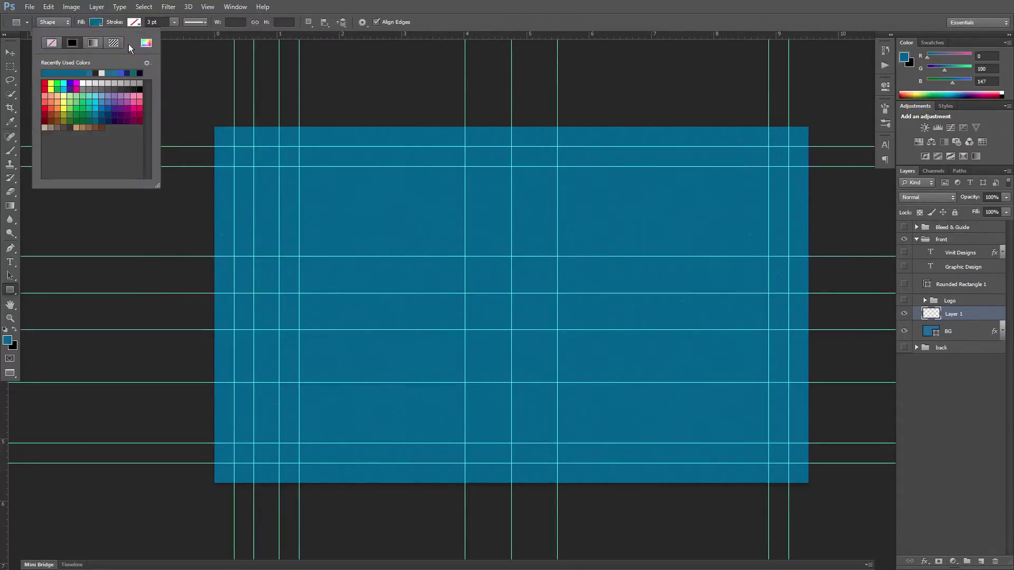
click(141, 38)
click(845, 361)
drag(214, 256, 807, 382)
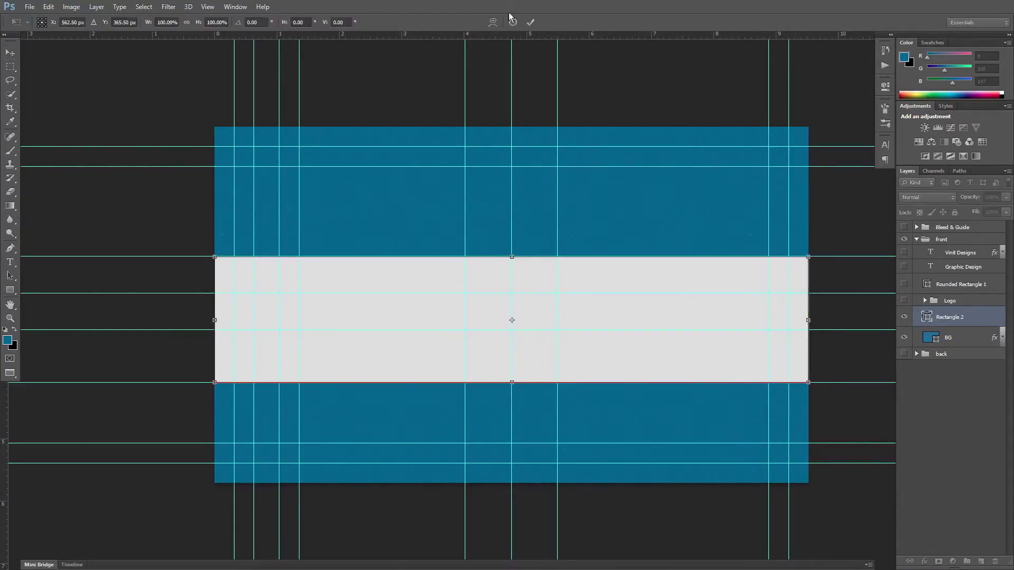
- Free Transform the band, snapping its top and bottom edges to the guides
key(v)
key(ctrl+semicolon)
key(ctrl+t)
key(ctrl+semicolon)
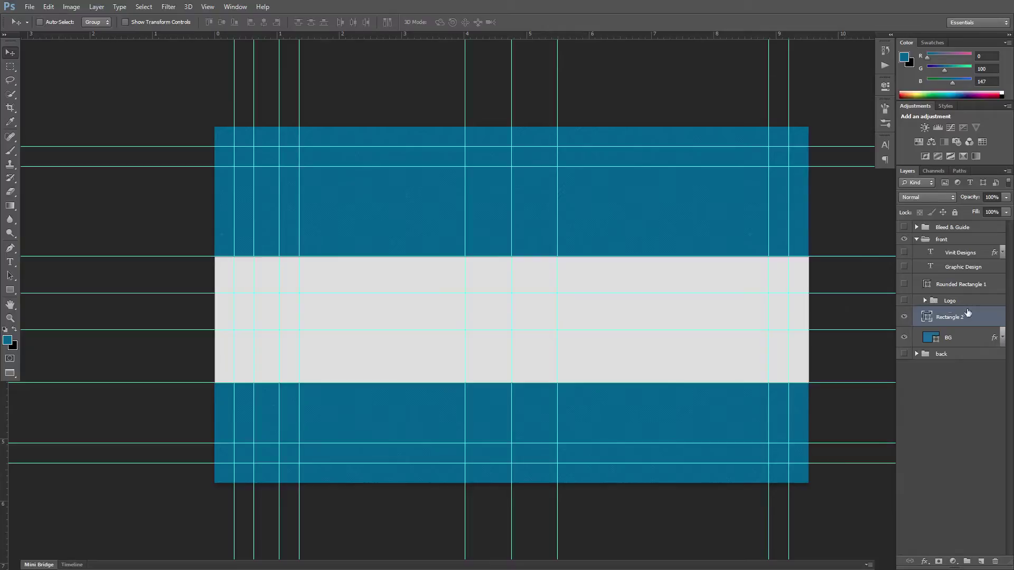
drag(678, 312, 678, 277)
drag(511, 222, 511, 255)
drag(511, 313, 511, 330)
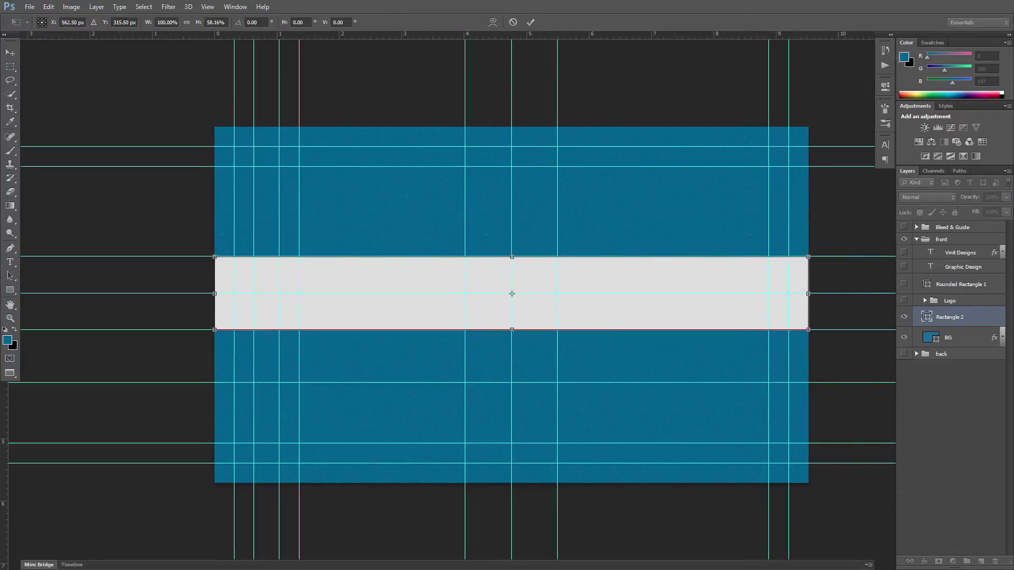
key(Return)
key(ctrl+semicolon)
- Show and expand the Logo group, then select the Blue circle layer
click(904, 300)
click(924, 301)
click(959, 351)
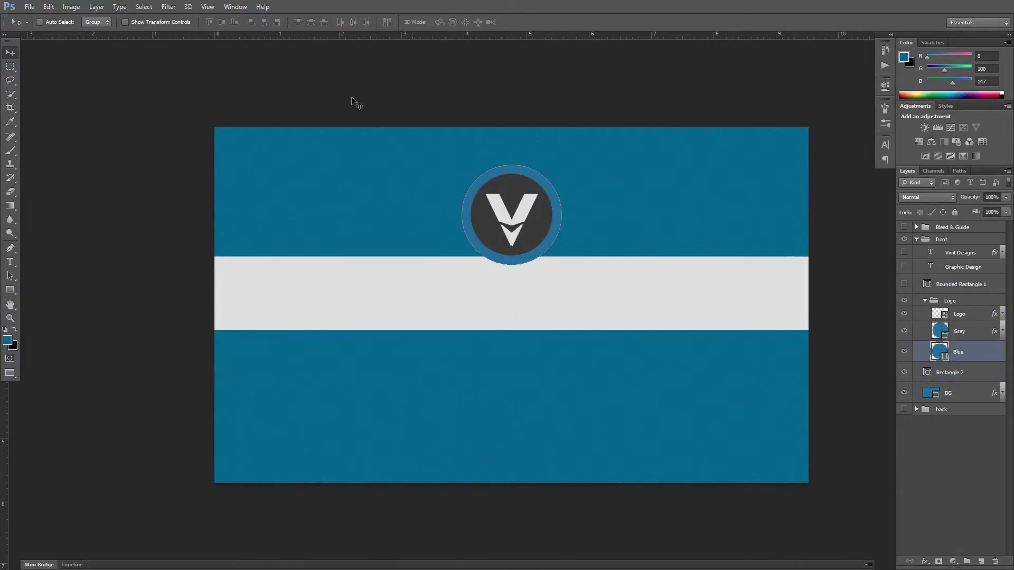
- Make the logo's outer ring dark grey and give the circle an e0e0e0 Color Overlay
drag(10, 289, 55, 315)
click(96, 22)
click(146, 43)
click(920, 344)
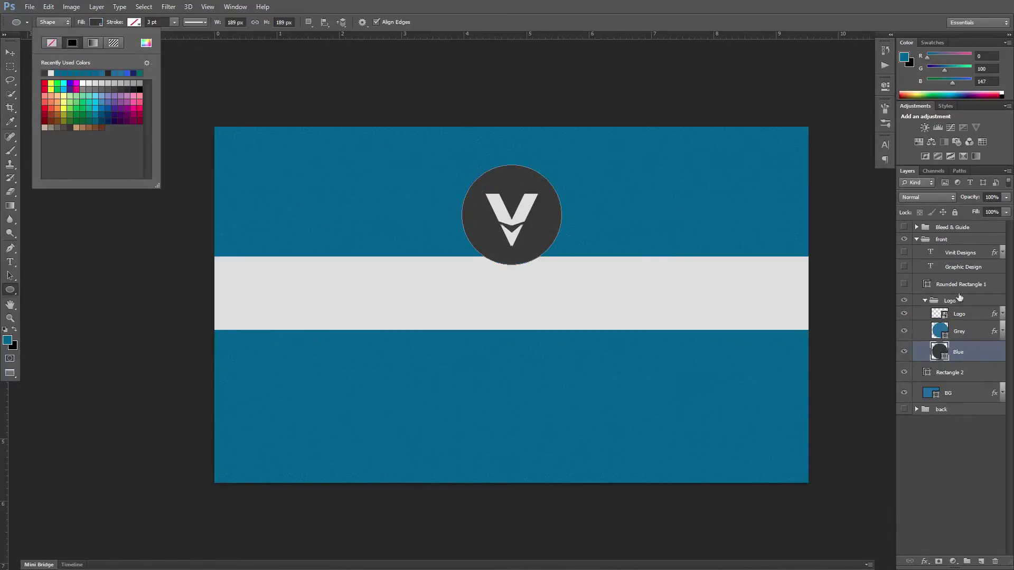
double_click(974, 331)
click(321, 148)
text(e0e0e0)
key(Return)
key(Return)
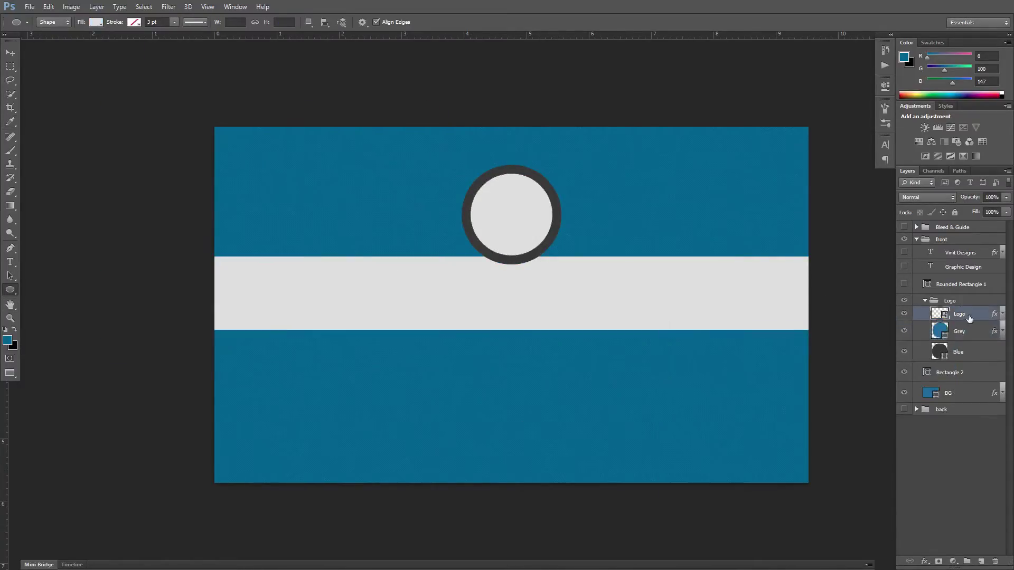
- Give the V layer a 363636 Color Overlay
double_click(974, 313)
click(137, 239)
click(321, 149)
text(363636)
click(919, 343)
key(Return)
- Move the logo group onto the white band, enlarge it, and nudge it right
click(925, 301)
key(v)
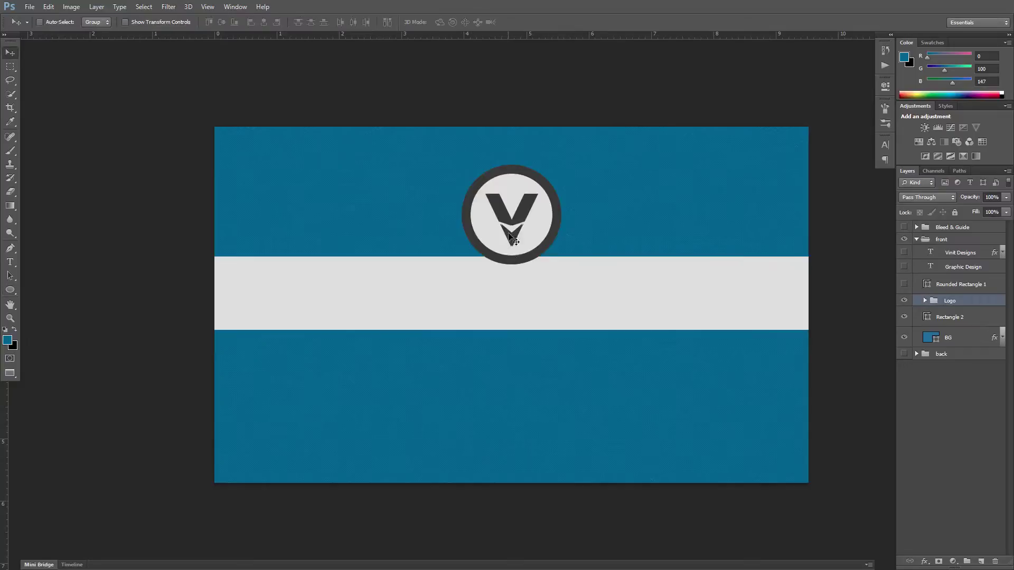
drag(509, 238, 412, 317)
key(ctrl+semicolon)
key(ctrl+t)
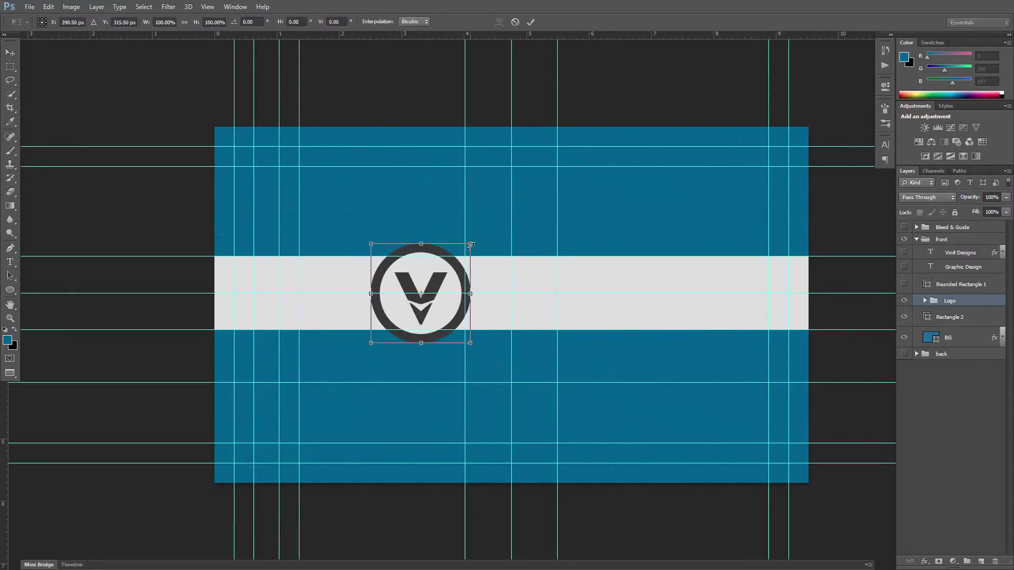
drag(464, 244, 478, 237)
key(Return)
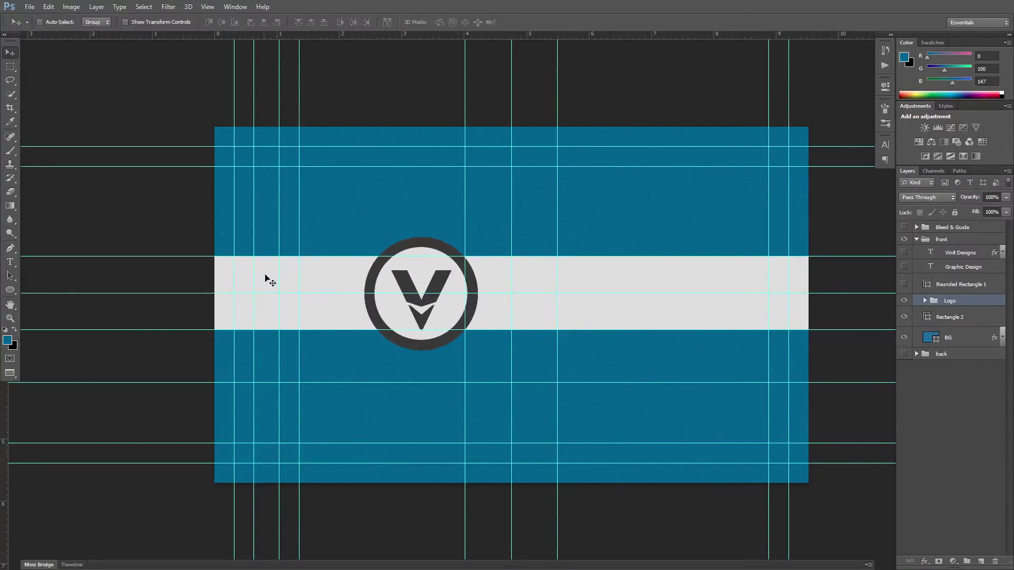
drag(417, 327, 447, 327)
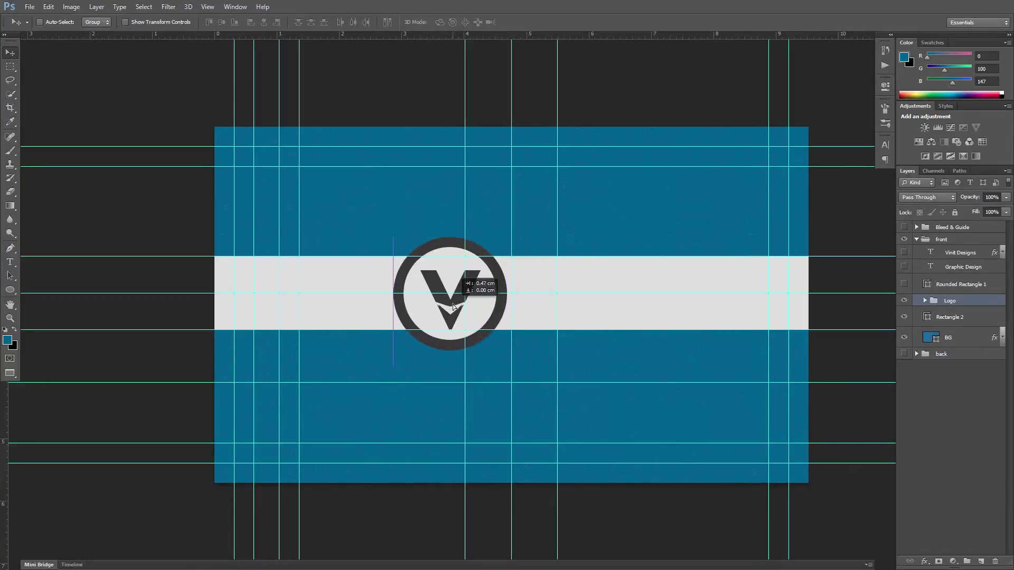
key(ctrl+semicolon)
- Rasterize the white band layer, Rectangle 2
right_click(972, 316)
click(858, 223)
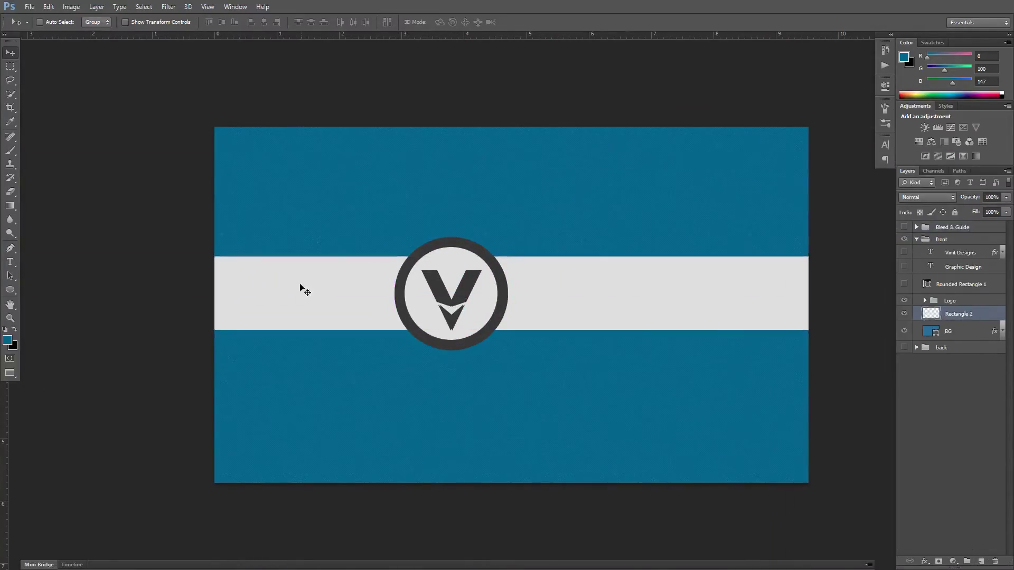
key(p)
click(52, 33)
- Zoom in on the band's left end and discard a stray triangle attempt
key(ctrl+semicolon)
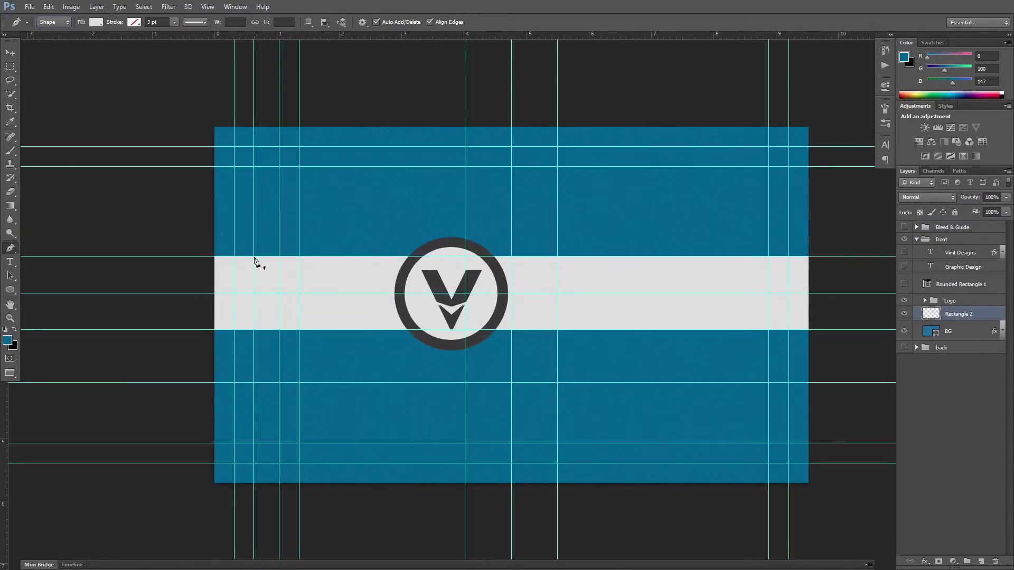
scroll(256, 262, up, 2)
click(253, 255)
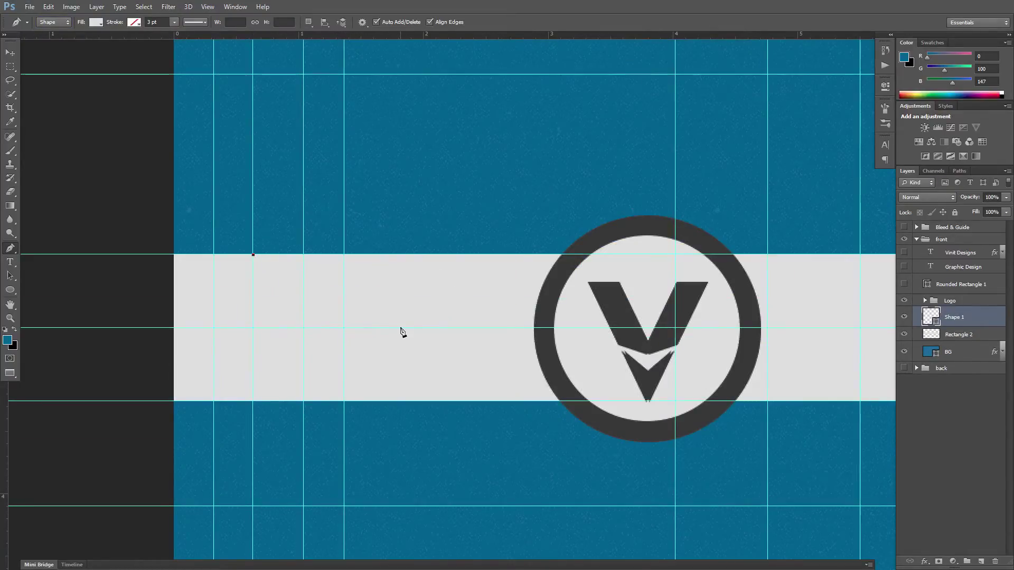
key(ctrl+Return)
key(Escape)
key(Delete)
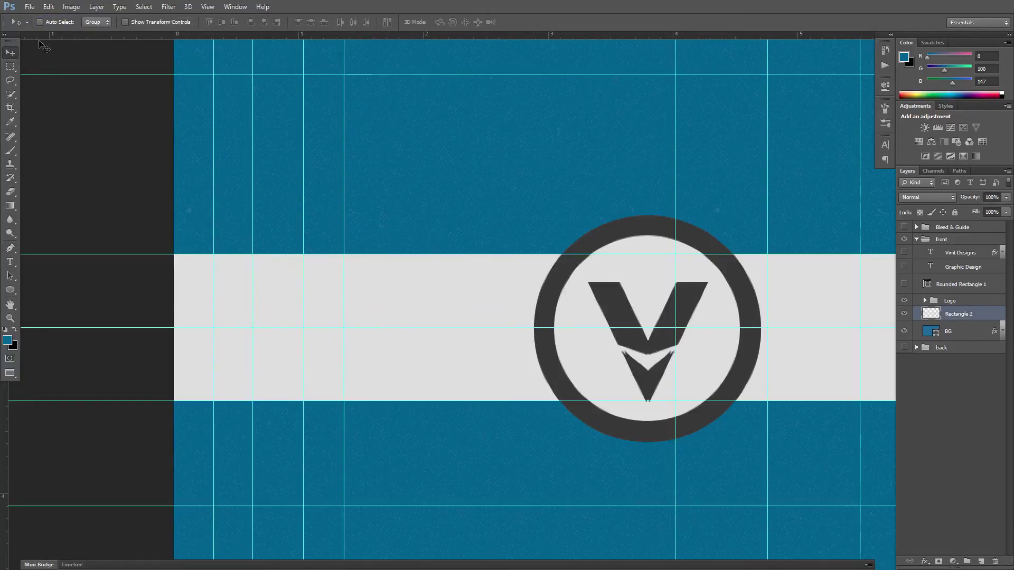
- Cut a triangular notch into the band's left end using a closed pen path
click(50, 41)
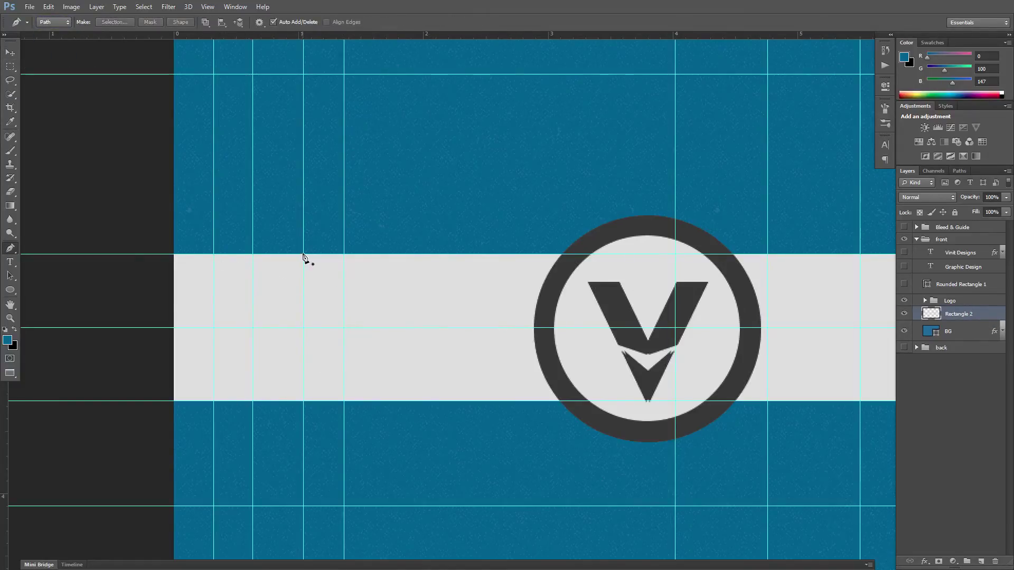
click(303, 255)
click(425, 328)
click(303, 401)
click(303, 255)
right_click(335, 293)
click(359, 358)
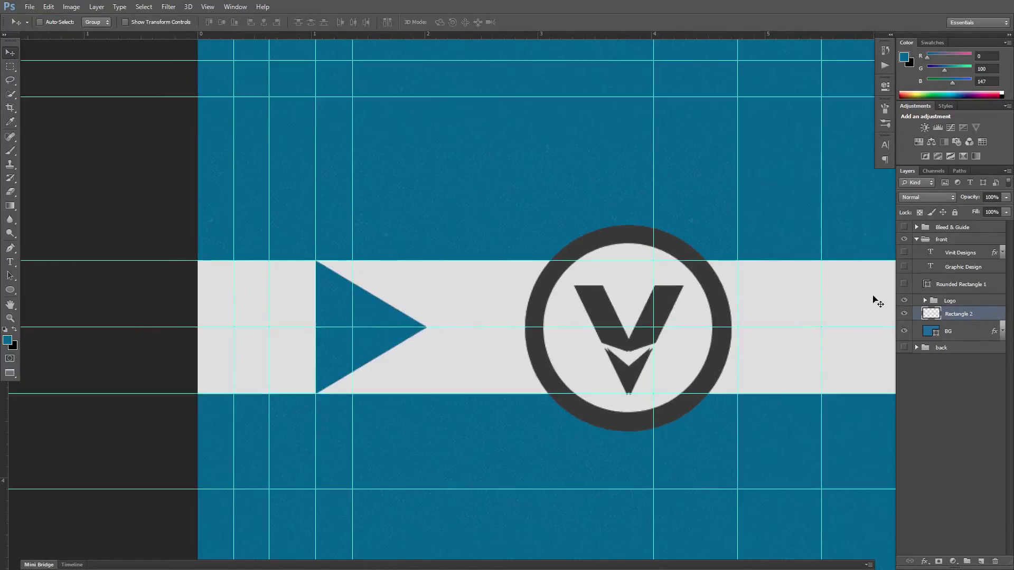
- Remove the leftover band end beyond the notch and fit the card on screen
key(m)
drag(198, 260, 316, 393)
key(ctrl+h)
key(ctrl+0)
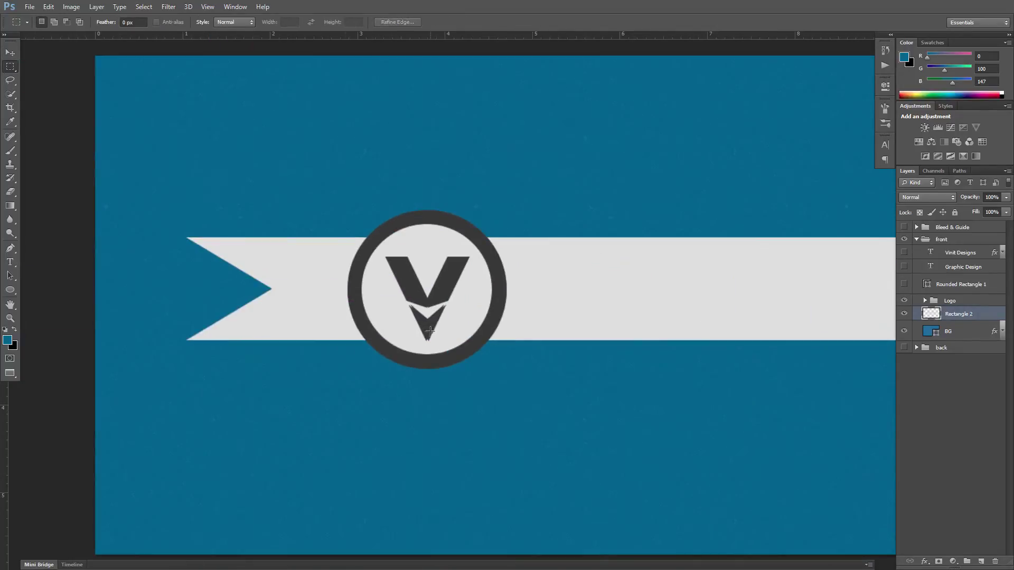
- Show the VINIT DESIGNS and GRAPHIC DESIGN text, enlarged and placed beside the logo
drag(904, 252, 905, 271)
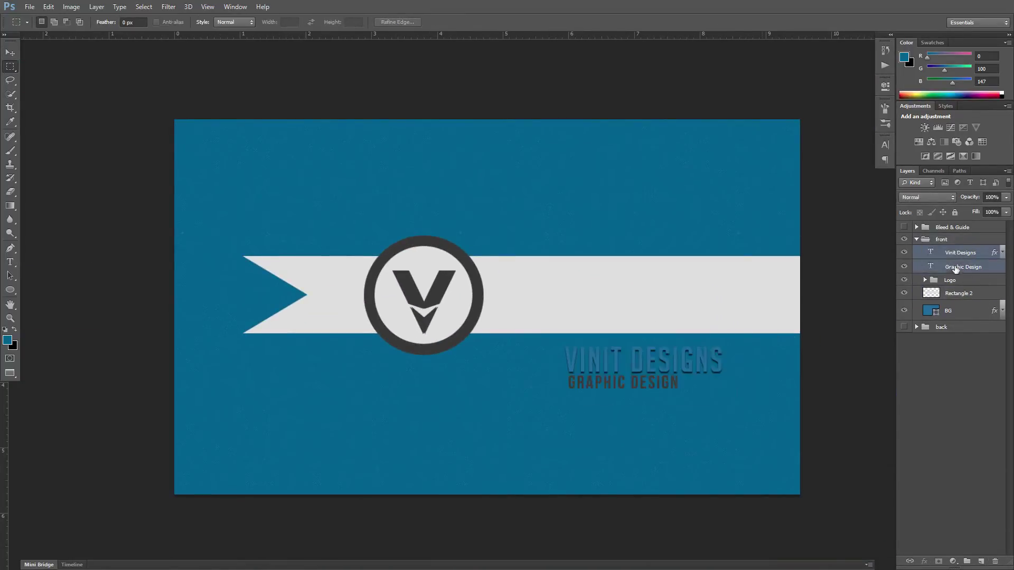
drag(633, 364, 554, 290)
key(ctrl+t)
drag(656, 309, 670, 318)
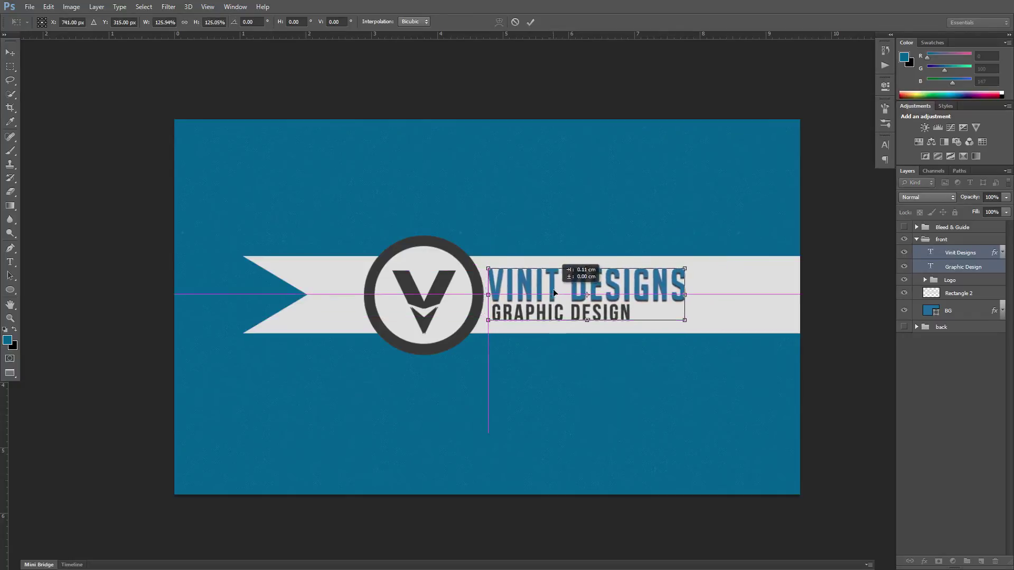
drag(669, 271, 702, 263)
click(941, 334)
- Add a new empty layer and set up the Rectangle tool's fill colour
click(981, 561)
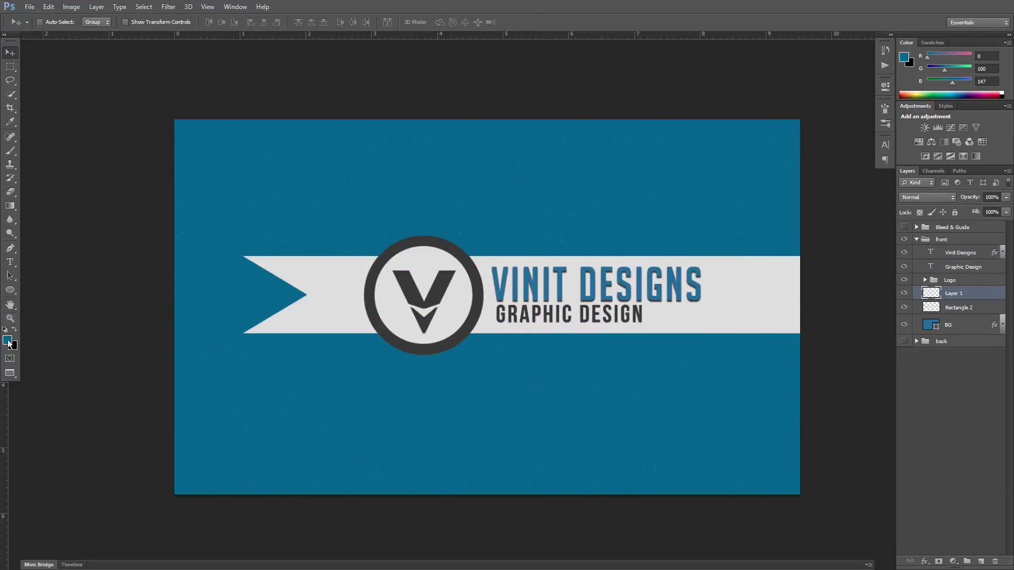
right_click(10, 290)
click(43, 288)
click(96, 22)
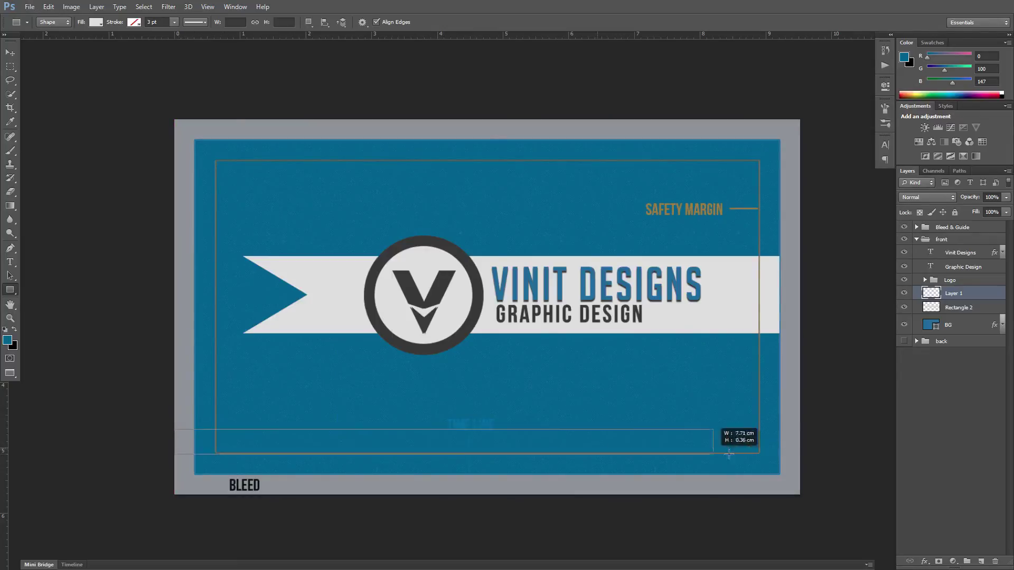
- Draw a white bar across the card's lower part, shrink it thin, and hide Bleed & Guide
drag(174, 429, 799, 451)
key(ctrl+t)
drag(487, 430, 487, 439)
key(v)
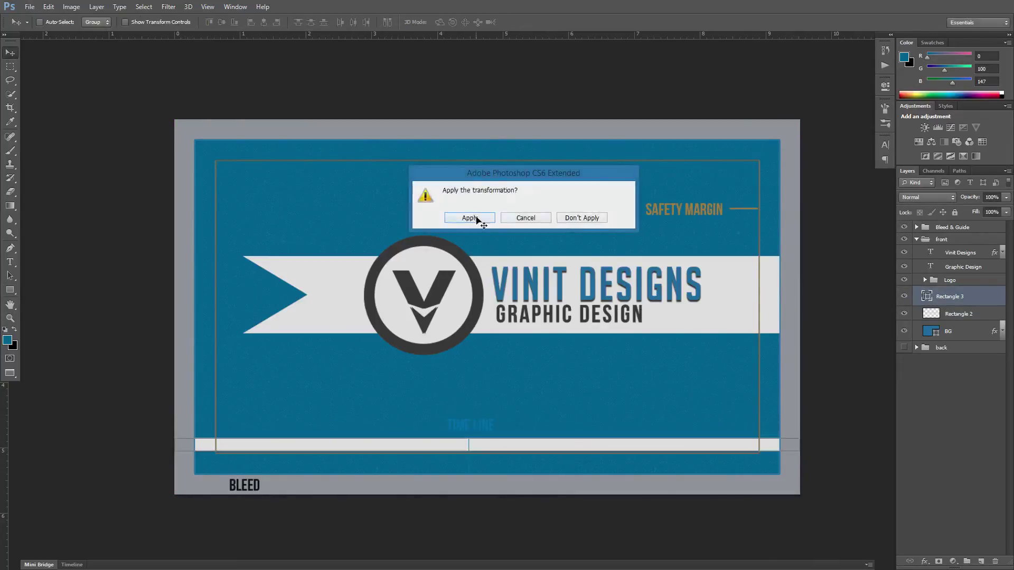
click(470, 220)
click(904, 227)
click(978, 392)
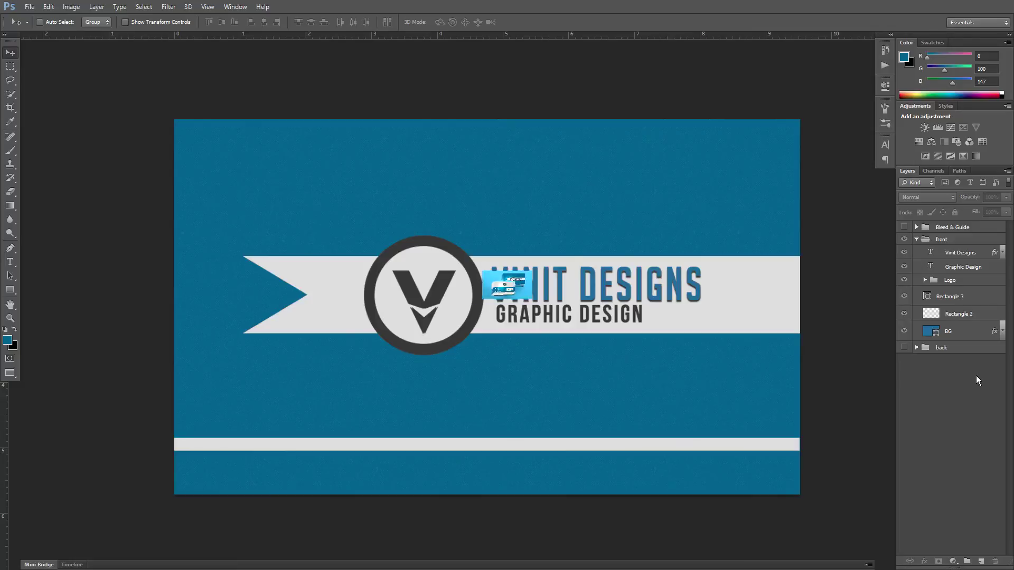